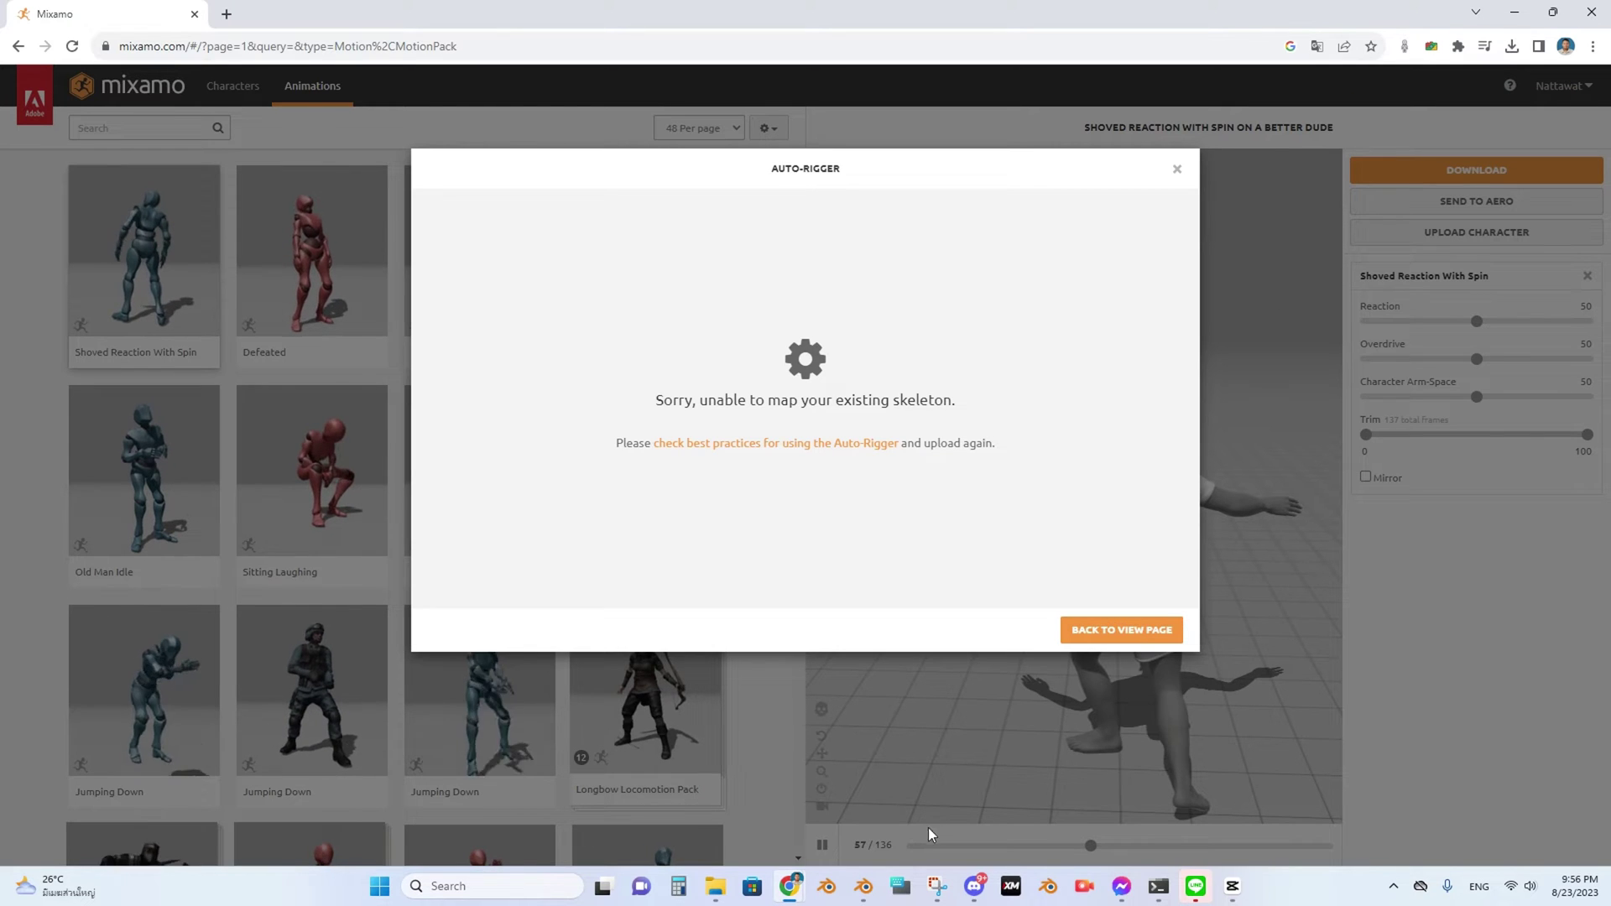
Abandon the failed Mixamo skeleton mapping and return to Blender's 'boi' scene.
click(871, 891)
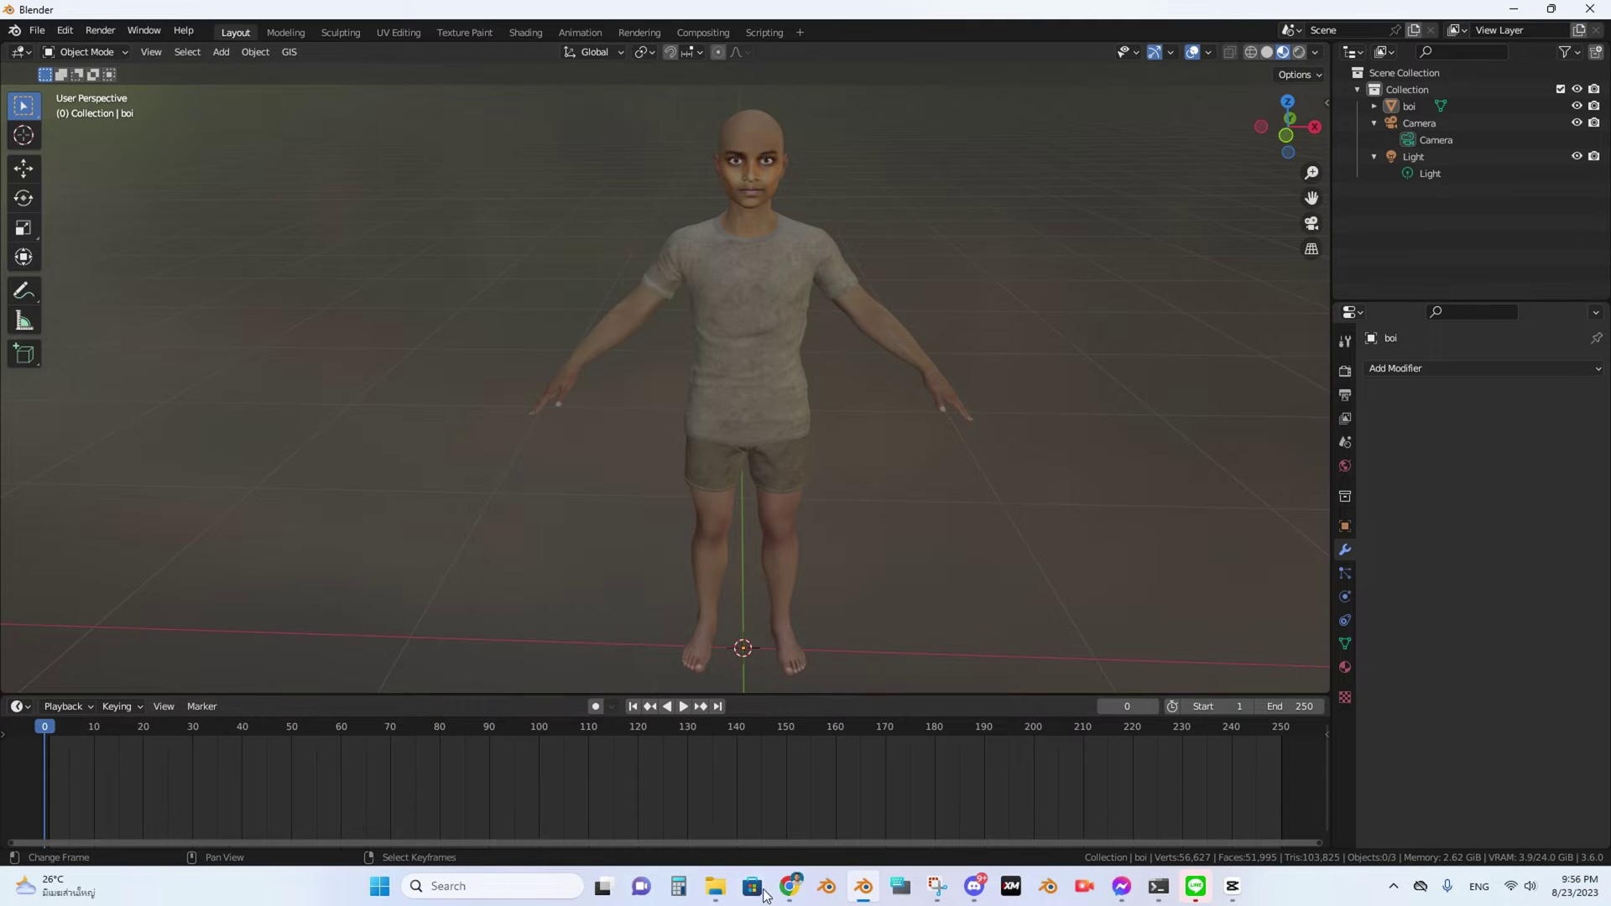
Select the boi character and review its mesh data and material list, resizing the panels.
middle_drag(879, 668, 807, 632)
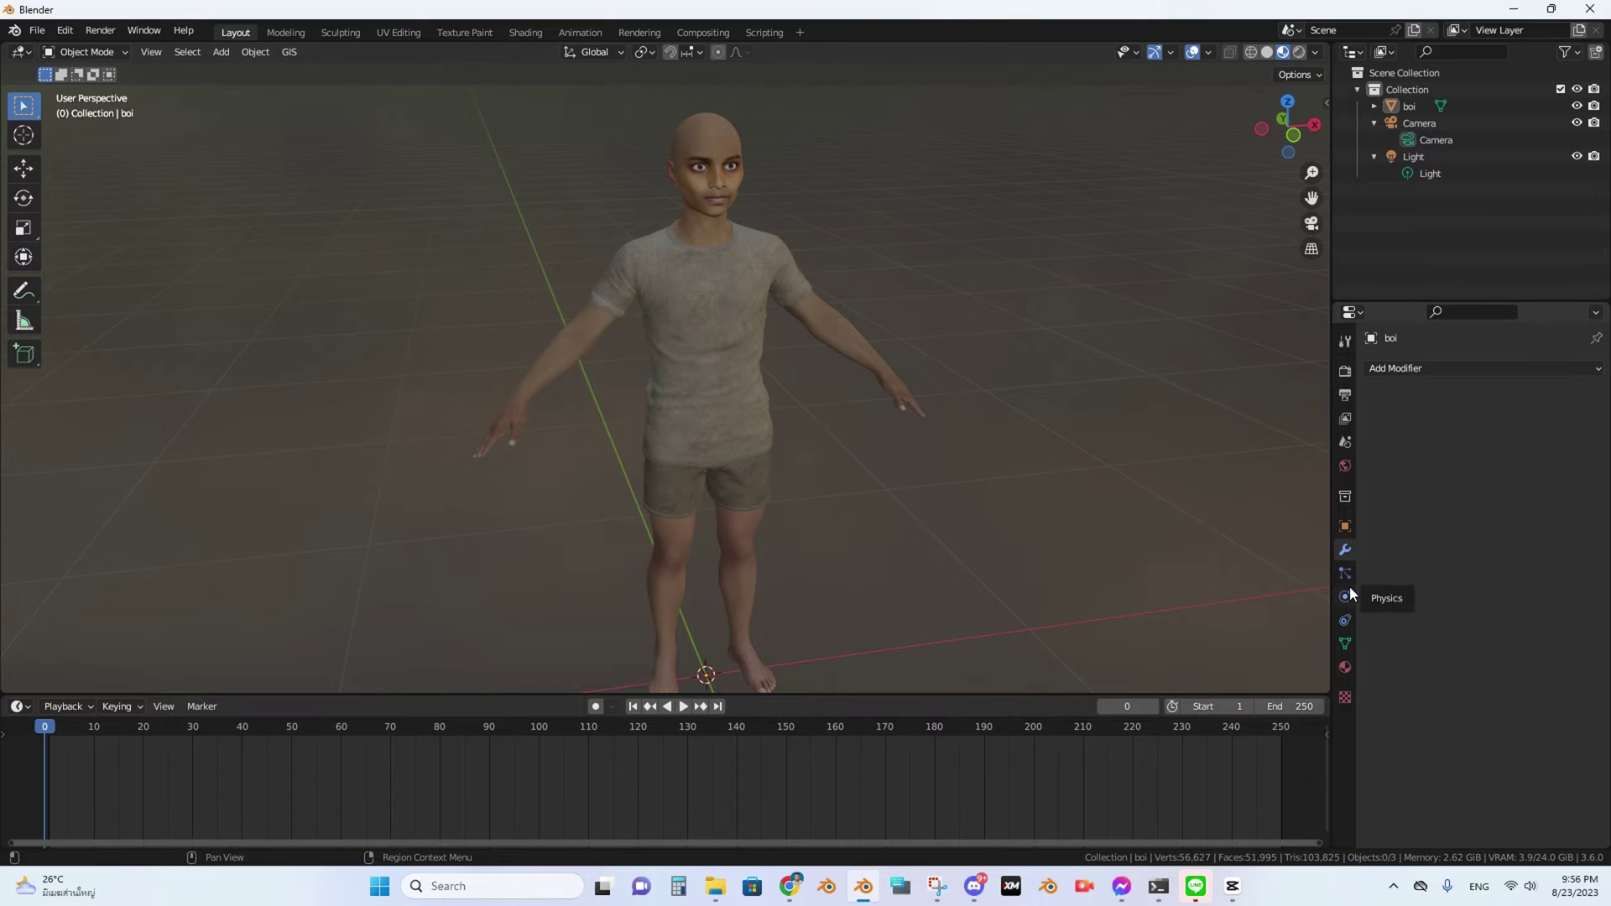
click(766, 370)
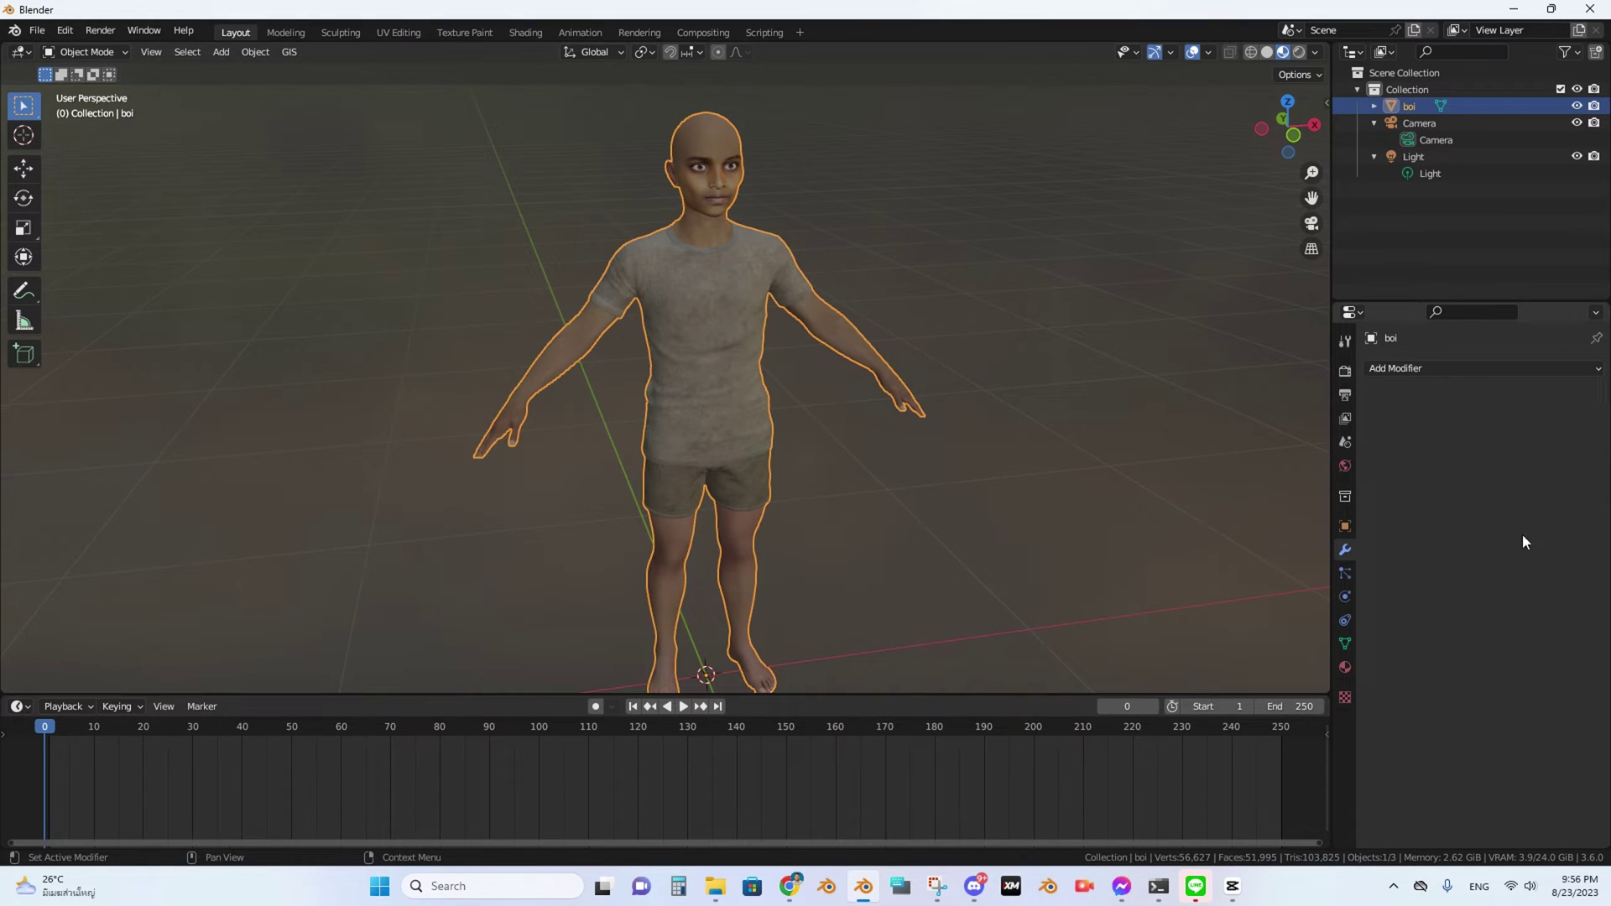
click(1345, 643)
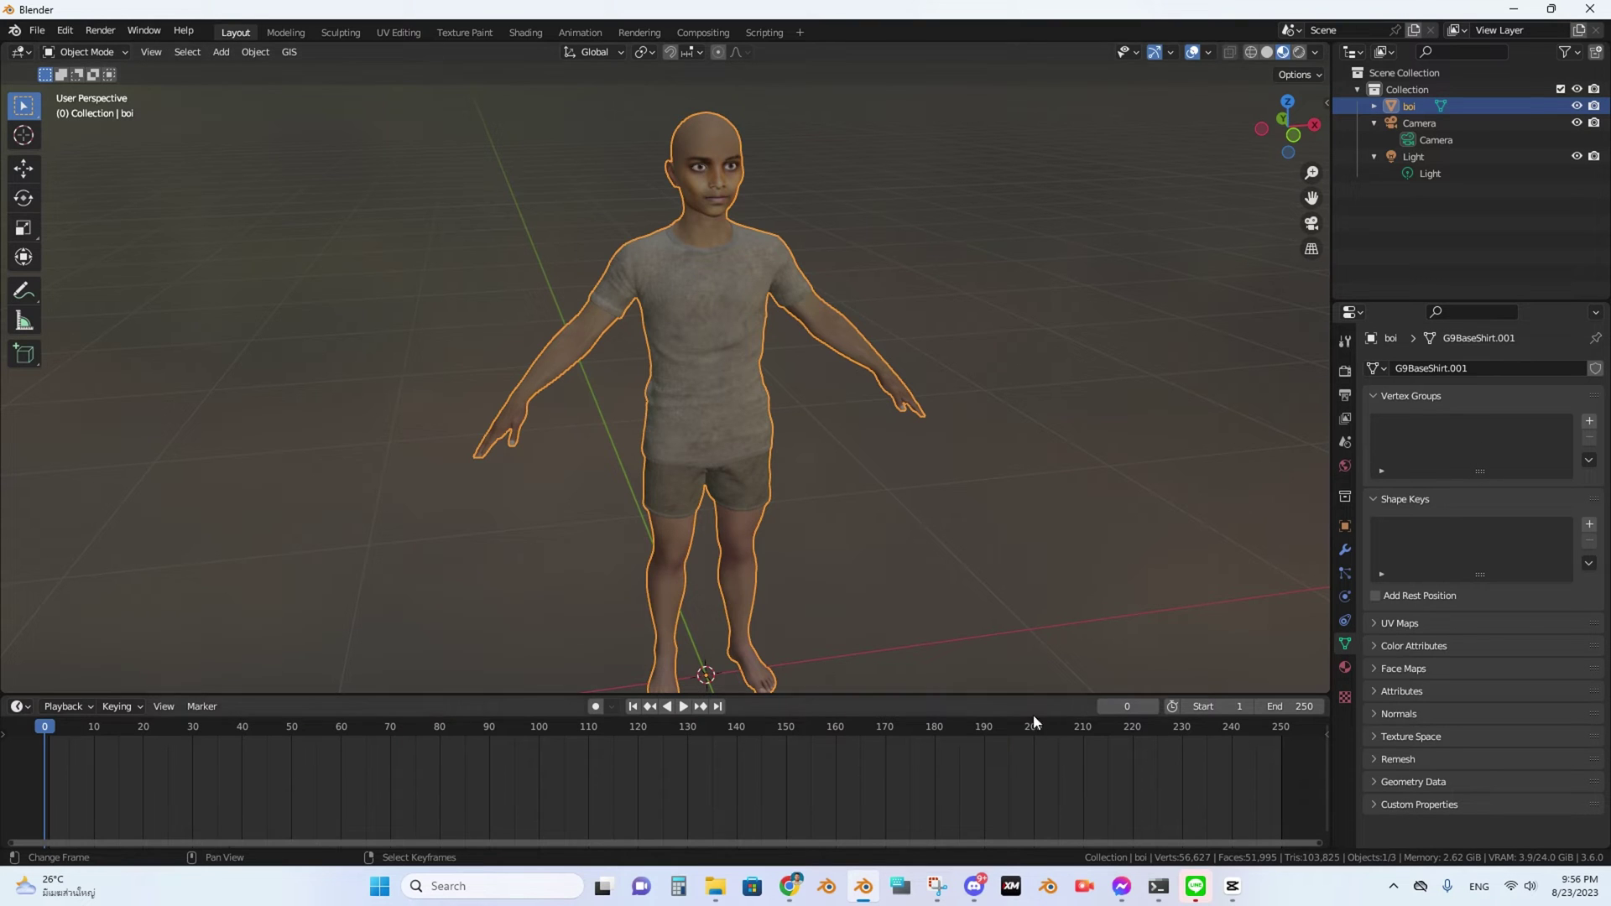
drag(1033, 695, 1069, 567)
click(1343, 668)
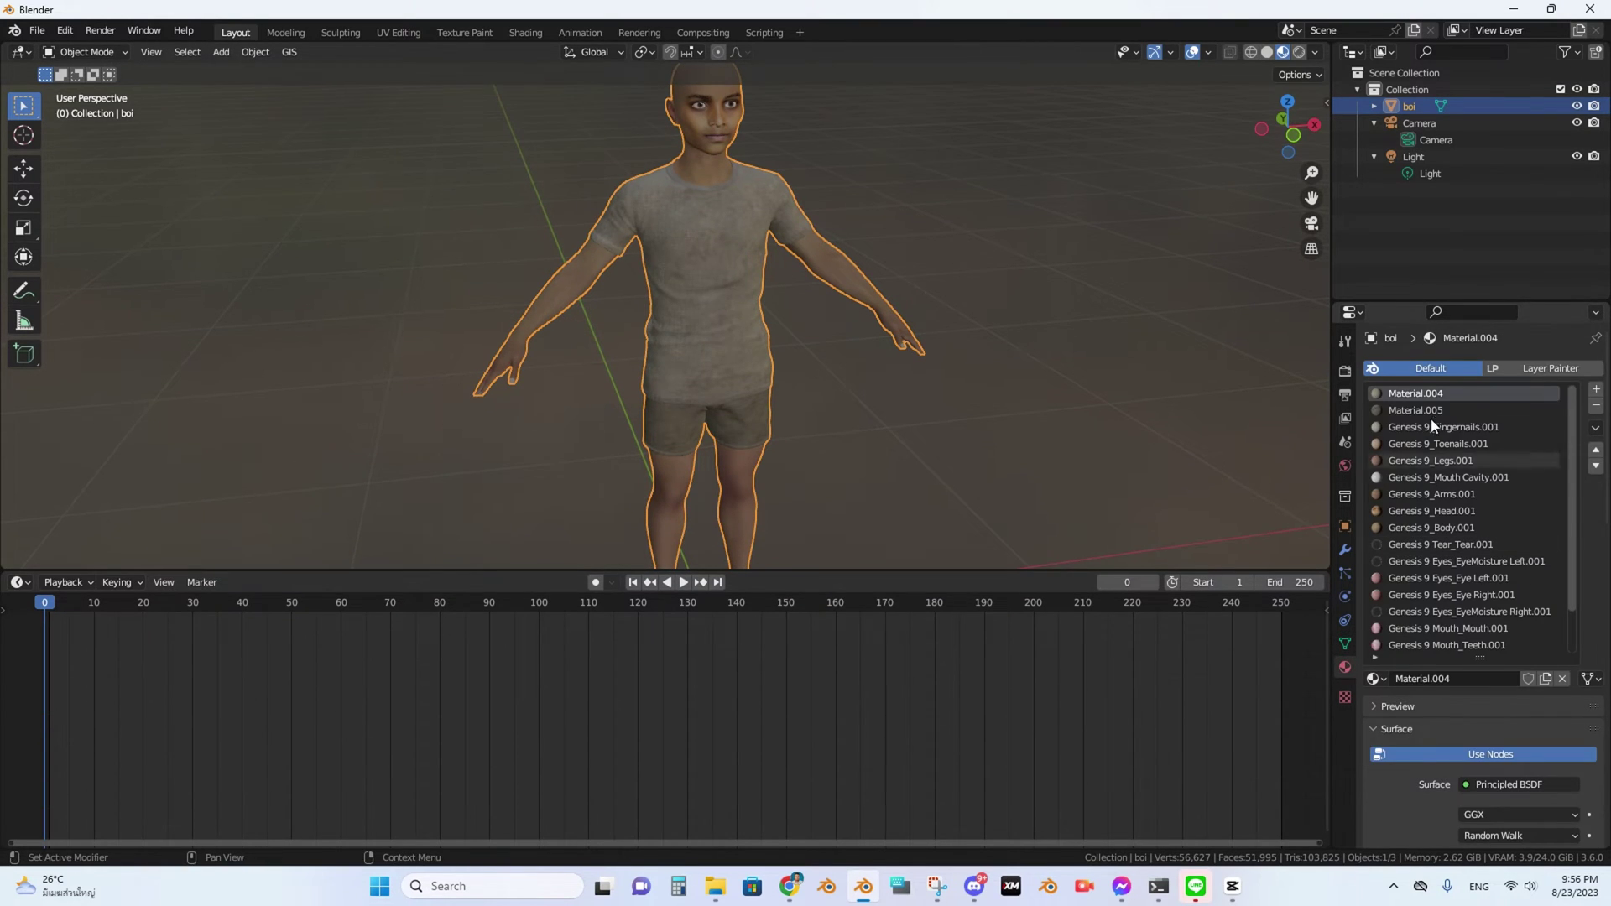
drag(1019, 572, 1022, 537)
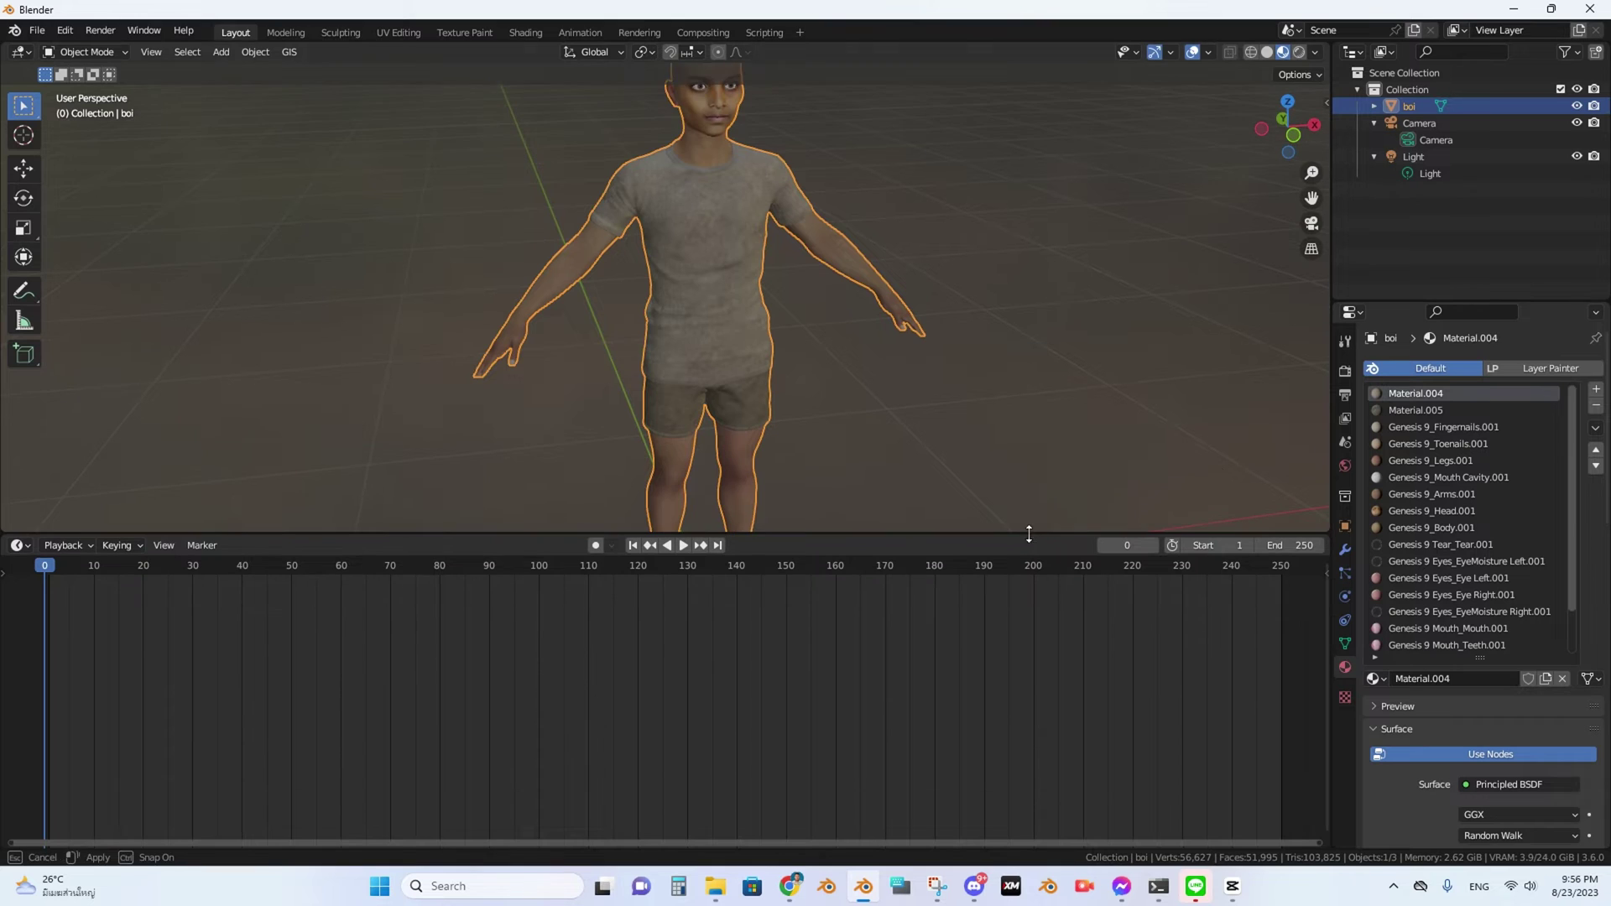
drag(1516, 299, 1514, 153)
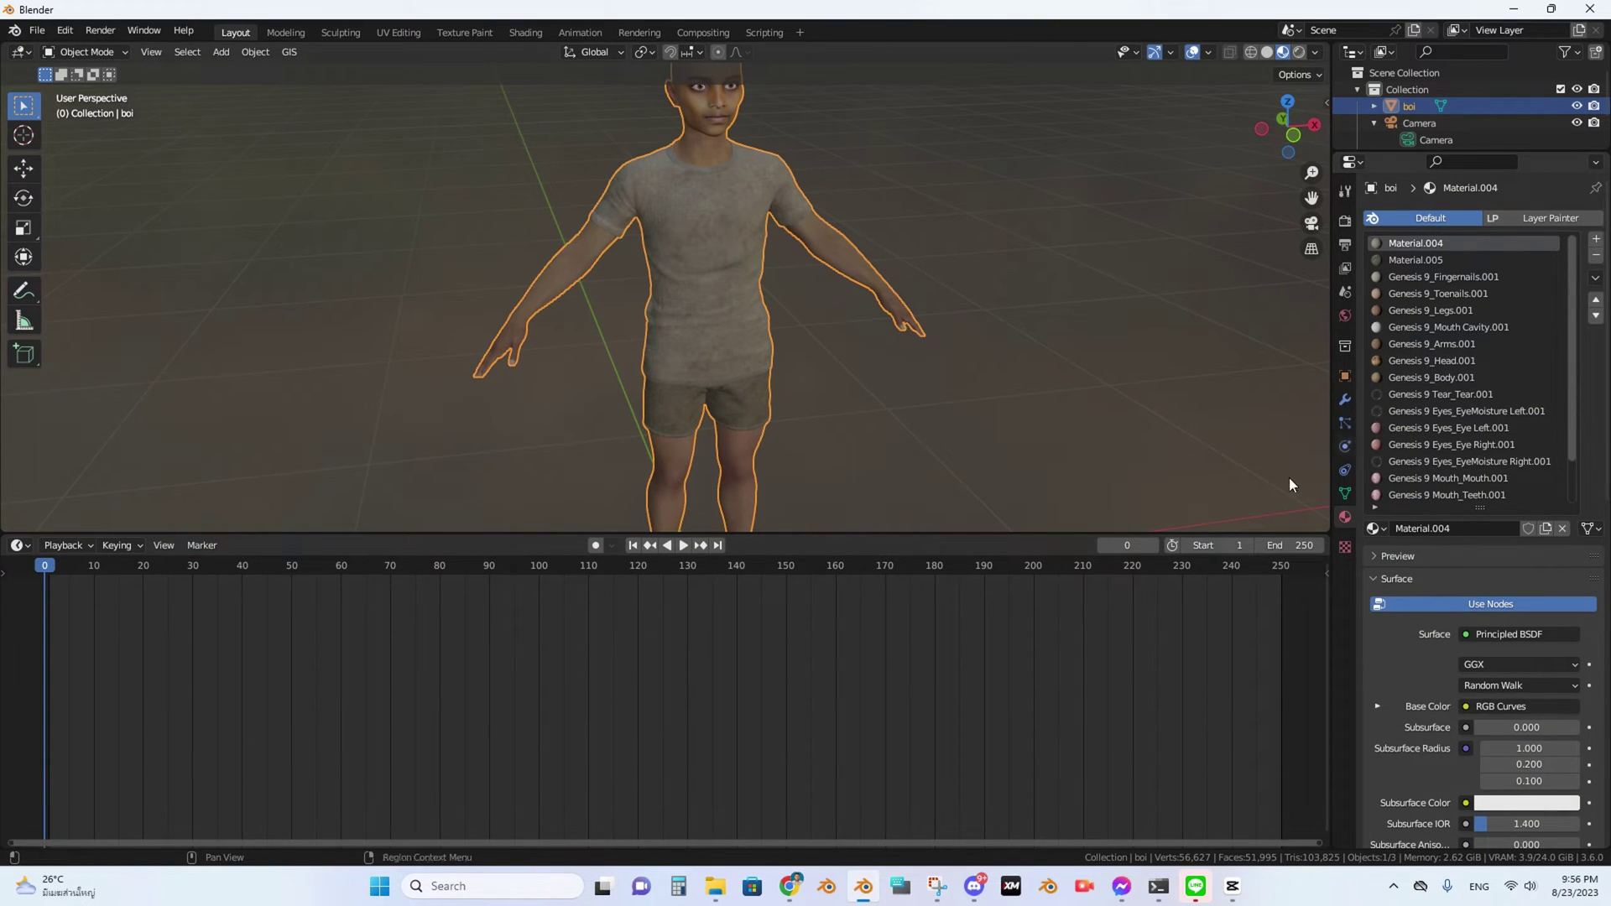
drag(1050, 532, 1042, 686)
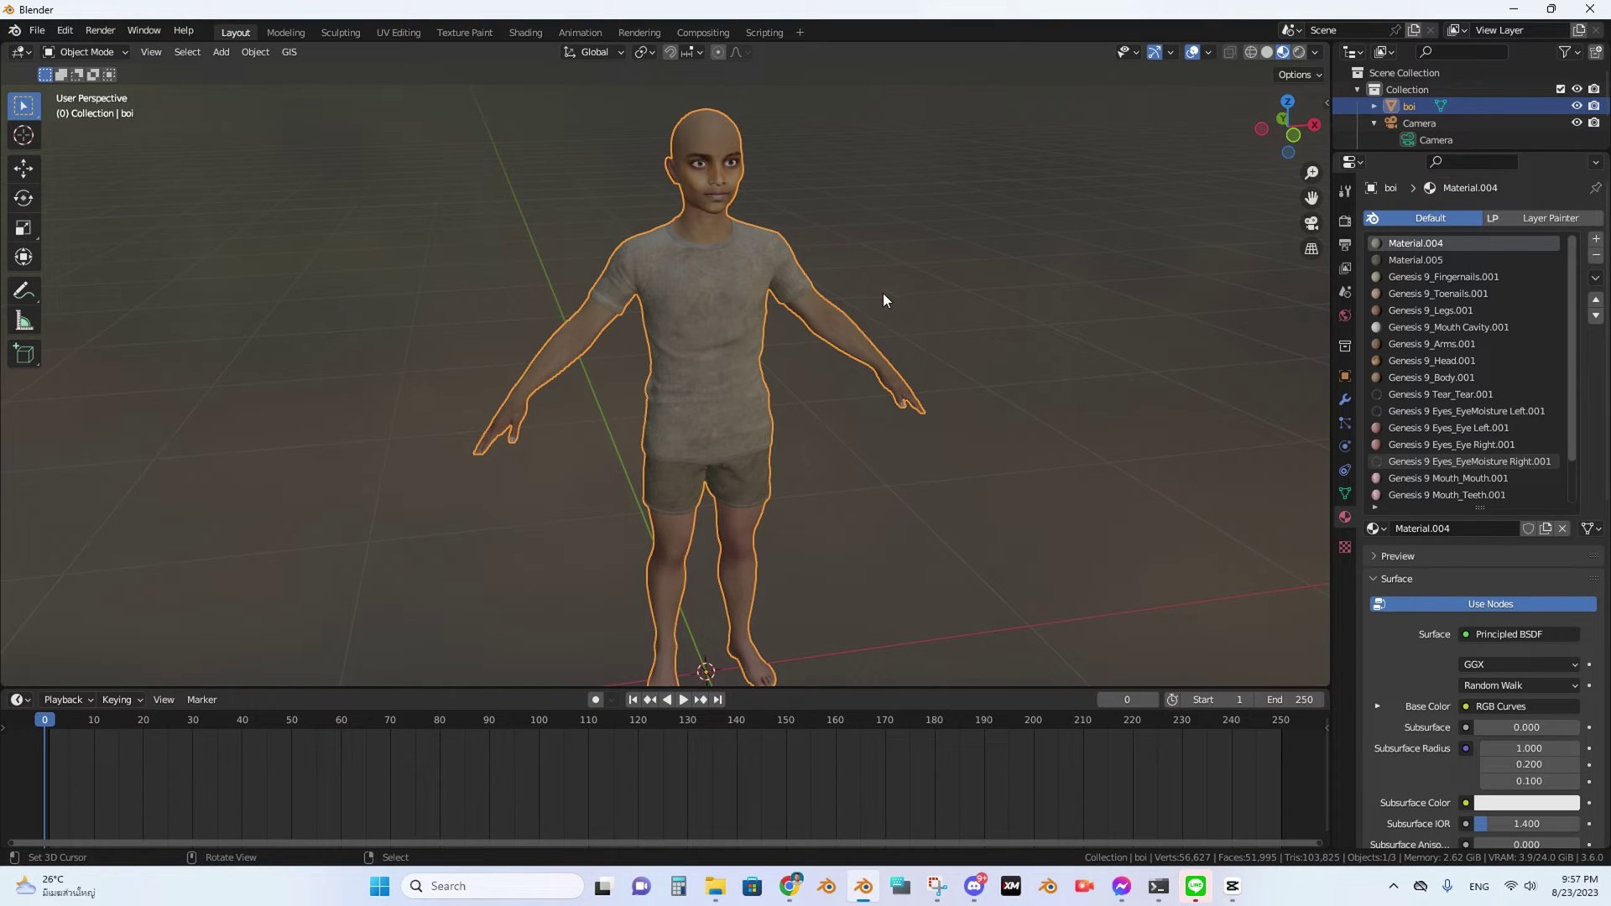
In a new Blender window, replace the default cube with the pasted boi character, framed in view.
right_click(863, 894)
click(847, 790)
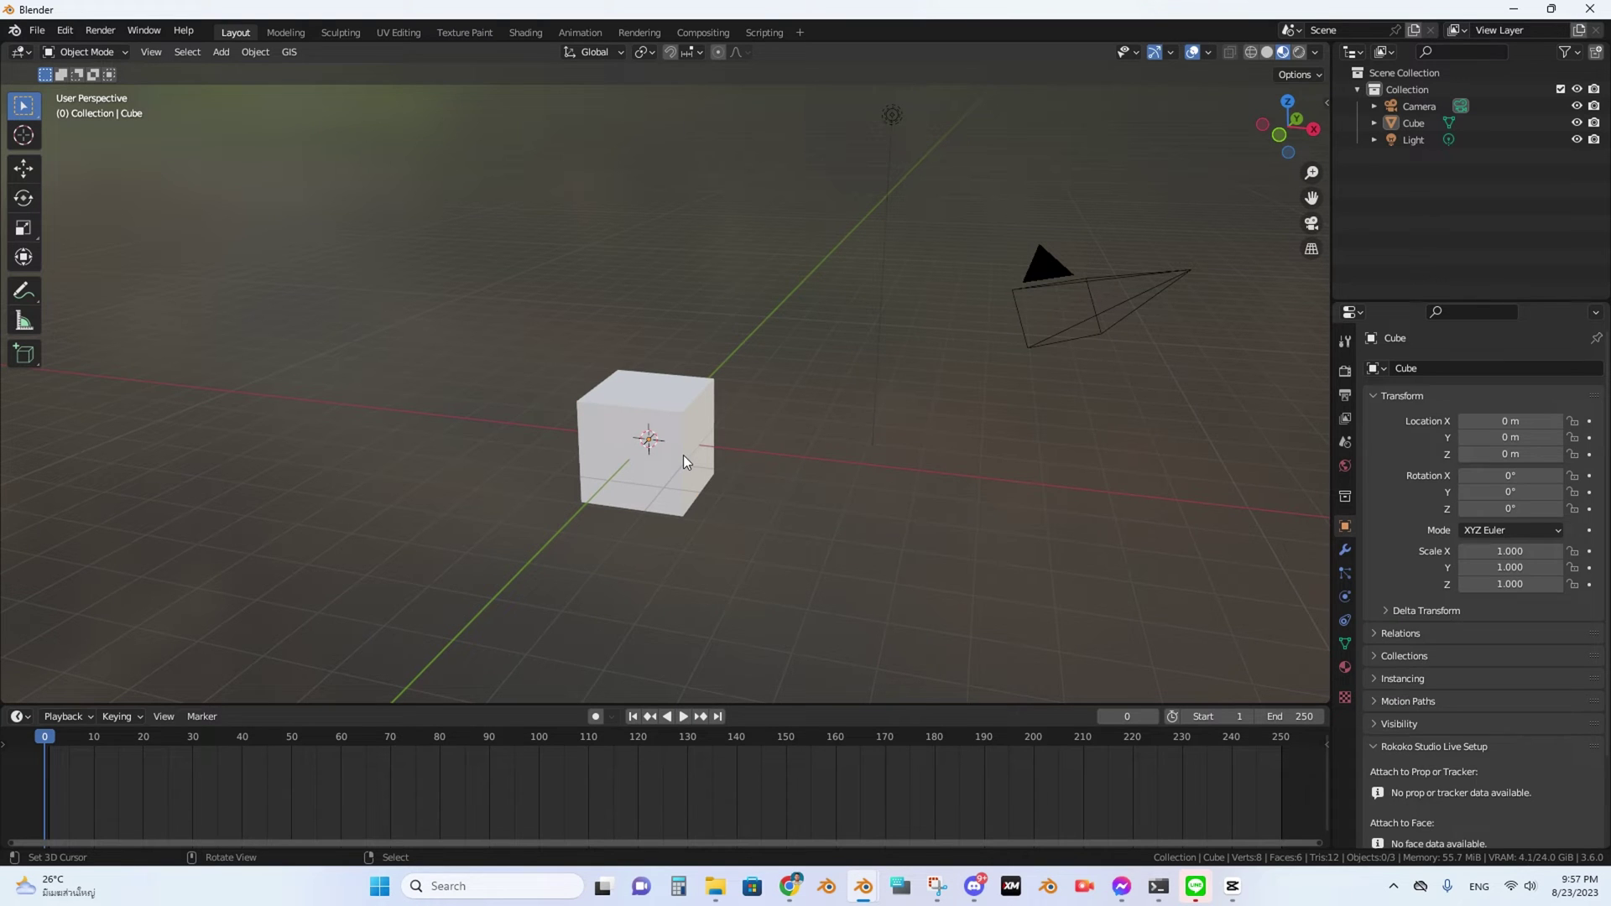
click(682, 455)
key(Delete)
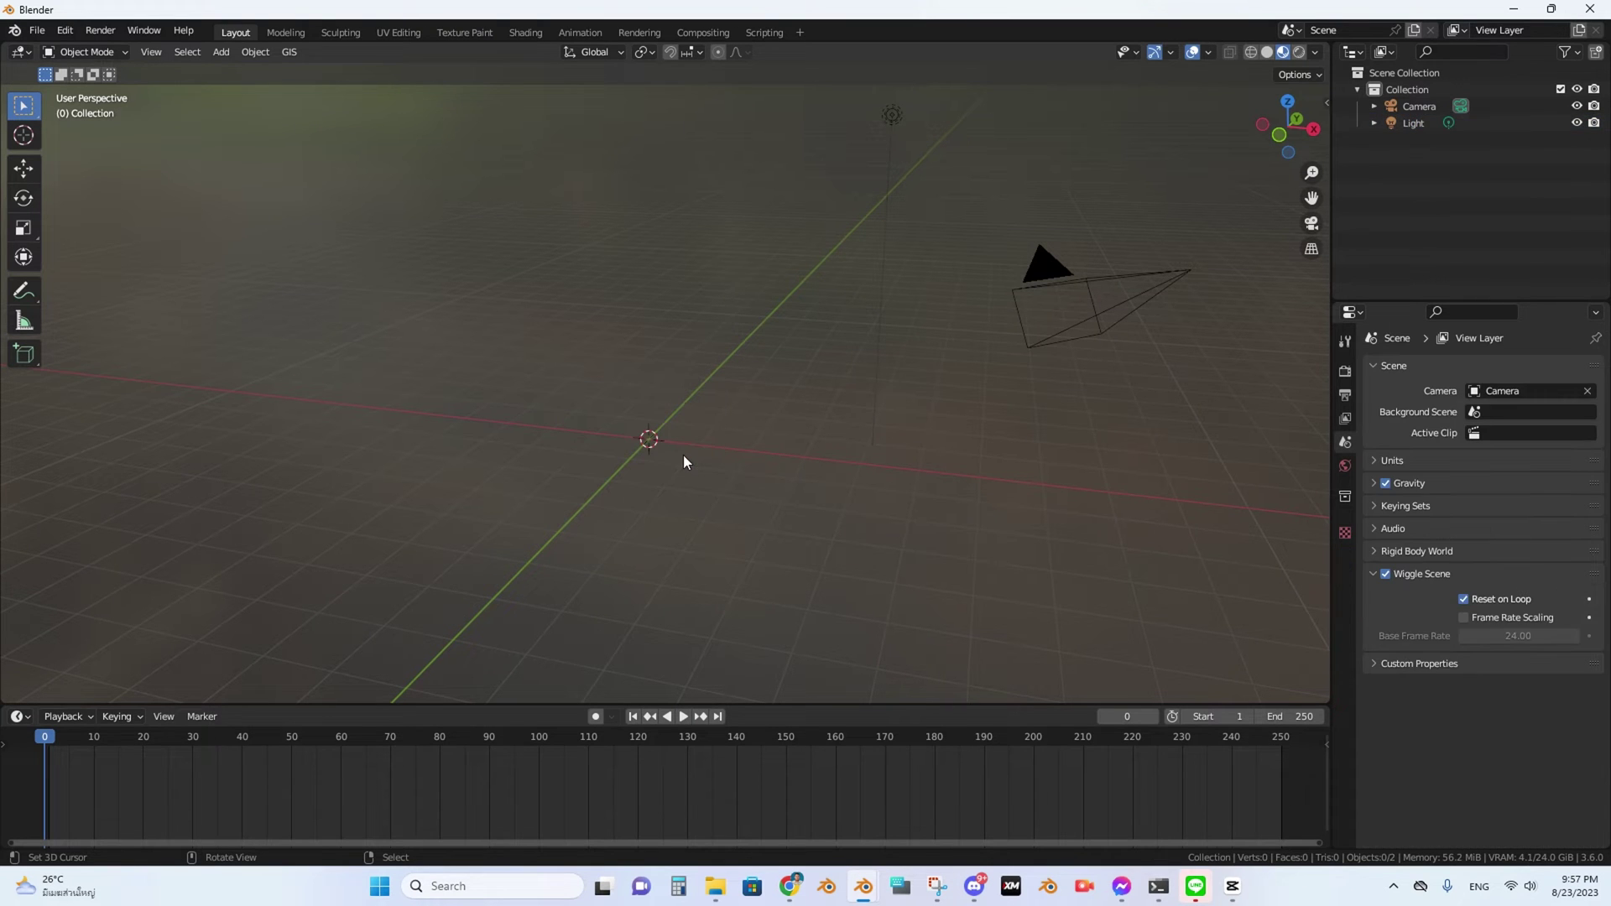
key(ctrl+v)
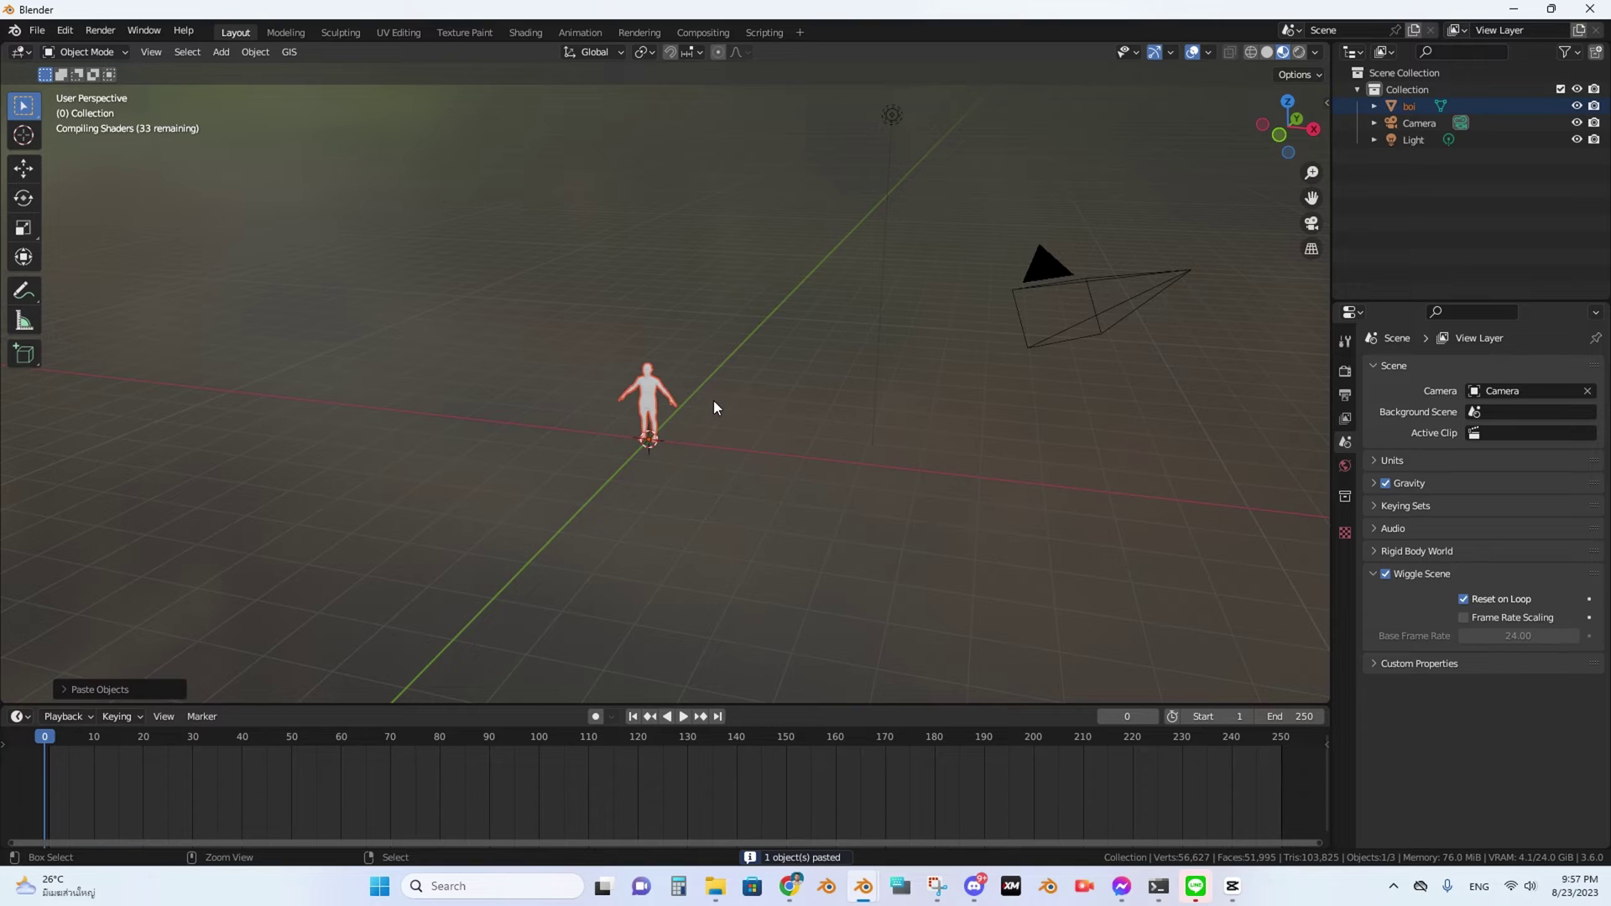
key(KP_Decimal)
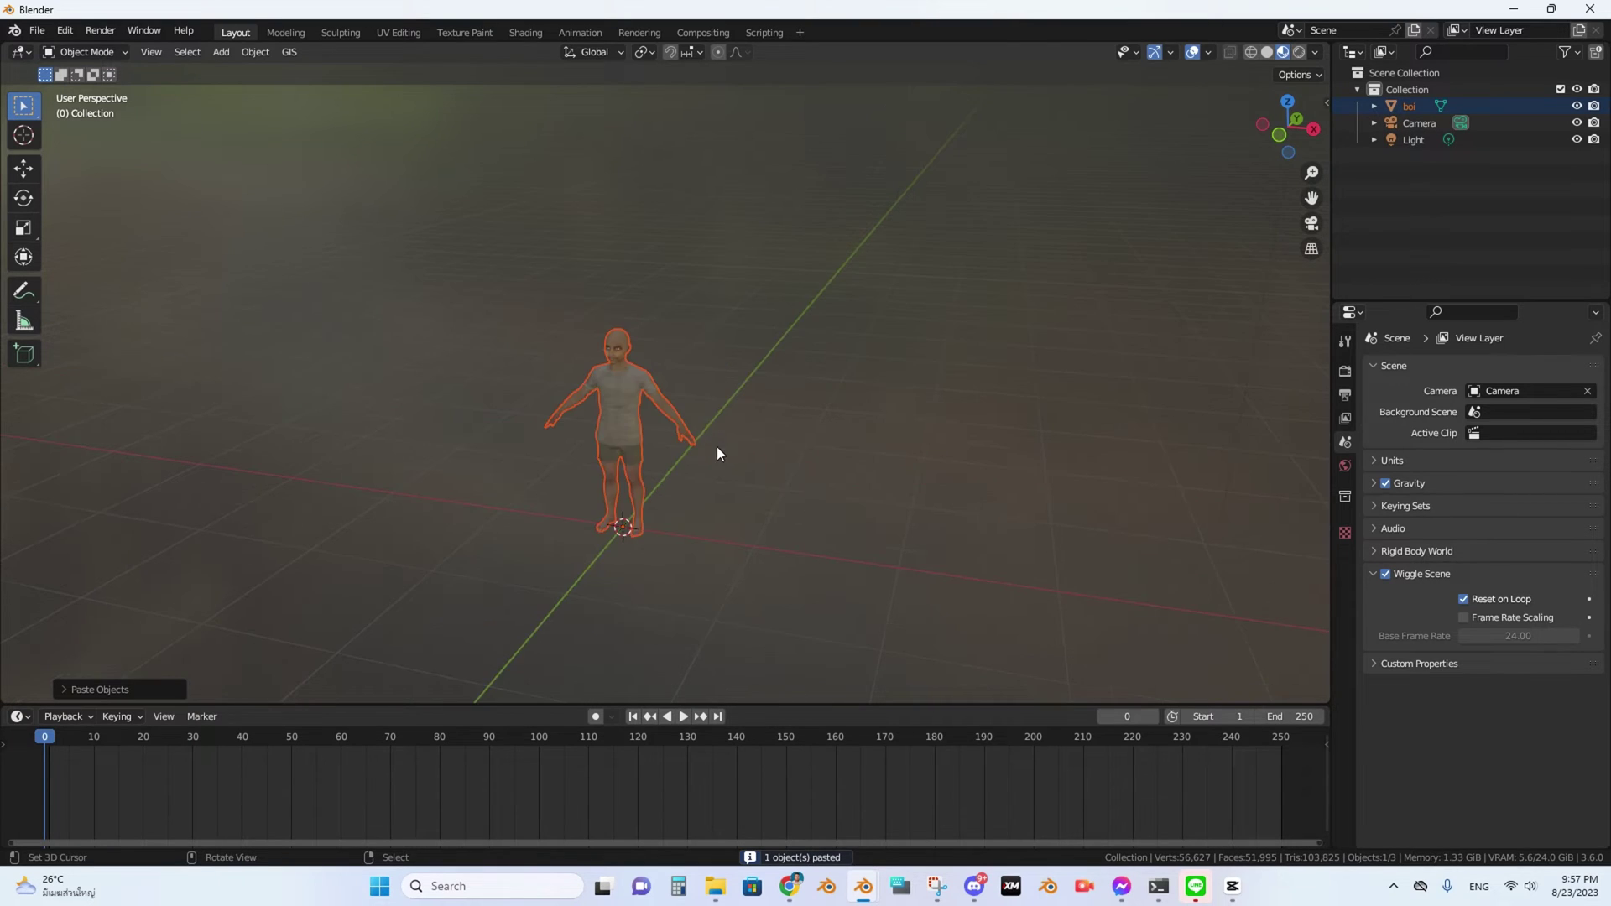
mouse_move(857, 893)
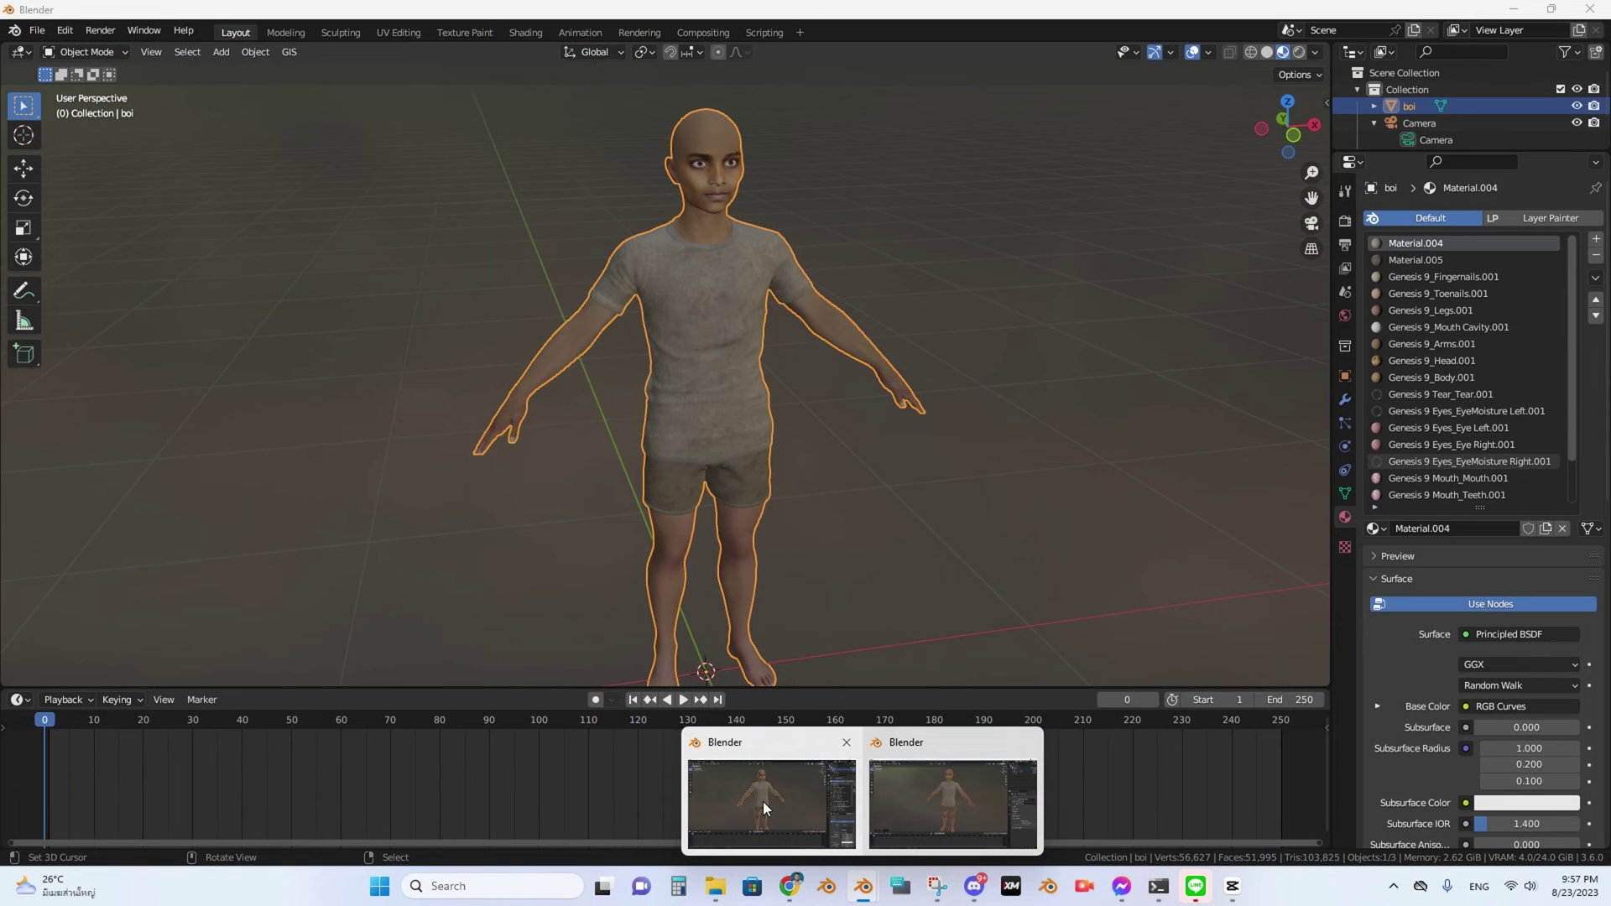
Turn the original window's lower area into an enlarged Shader Editor showing Material.004's nodes.
click(762, 802)
scroll(844, 468, up, 1)
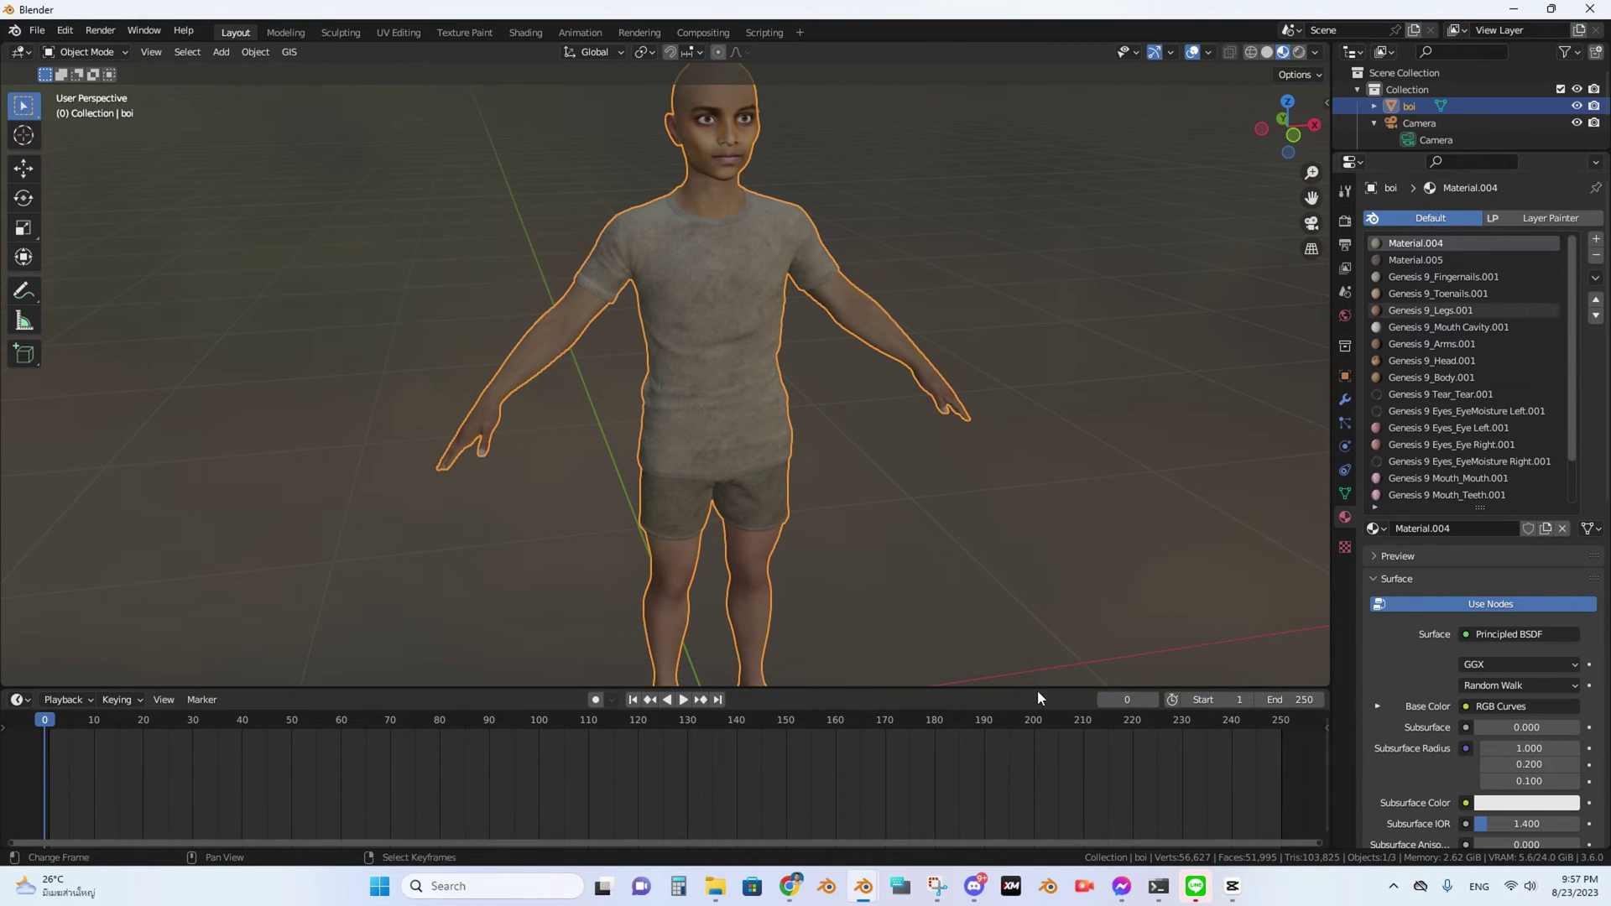
drag(1039, 689, 1064, 544)
click(21, 551)
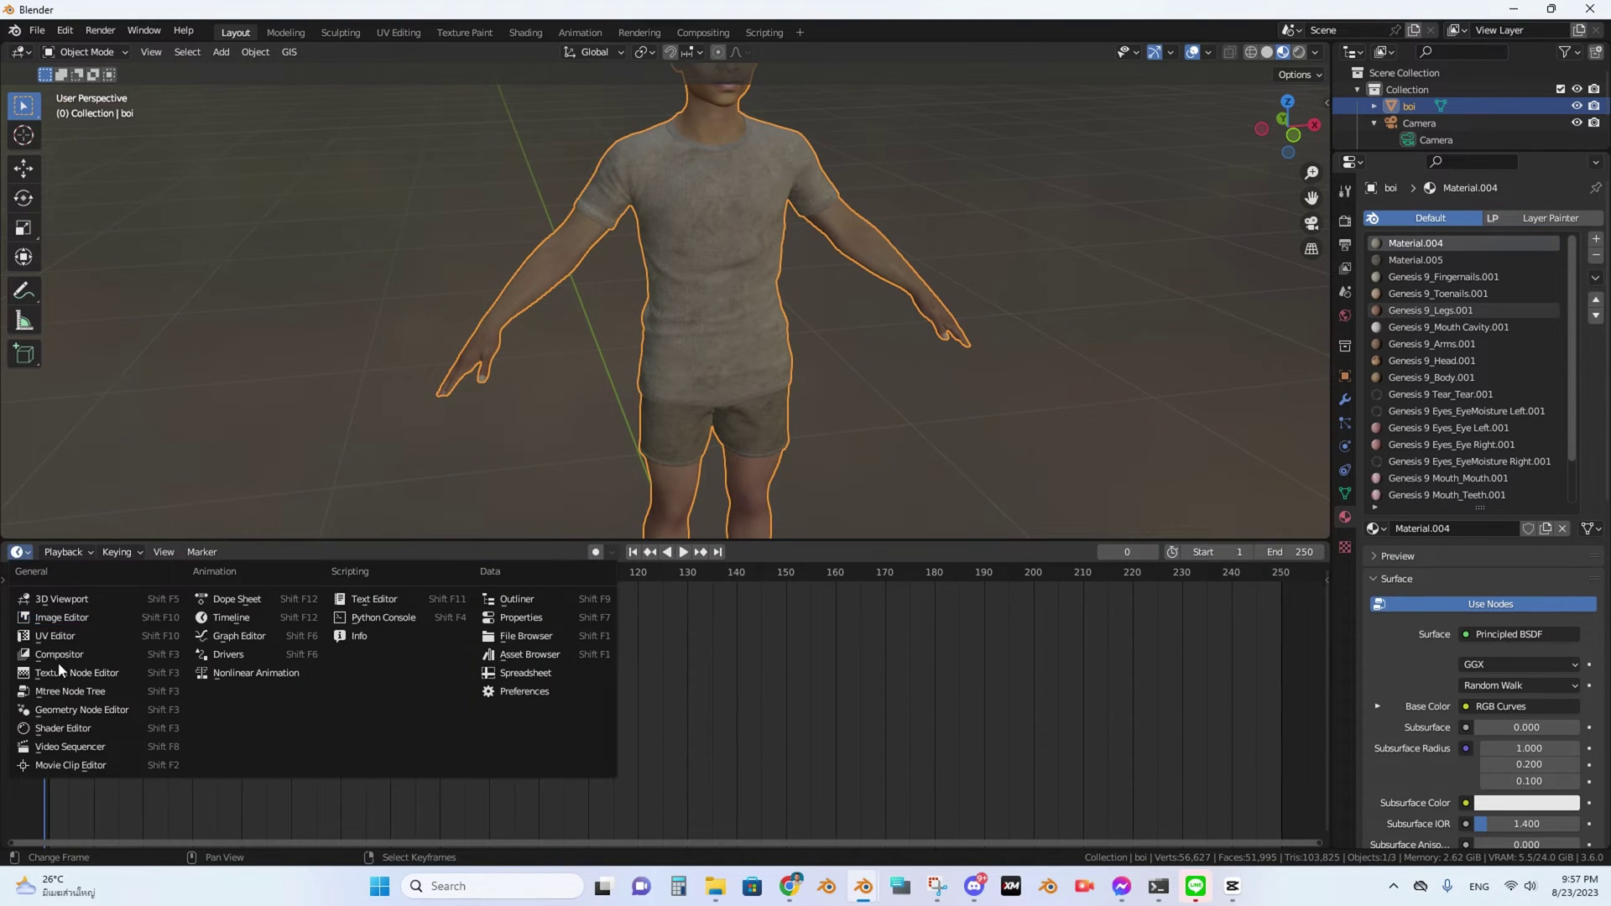
click(80, 728)
drag(601, 541, 604, 394)
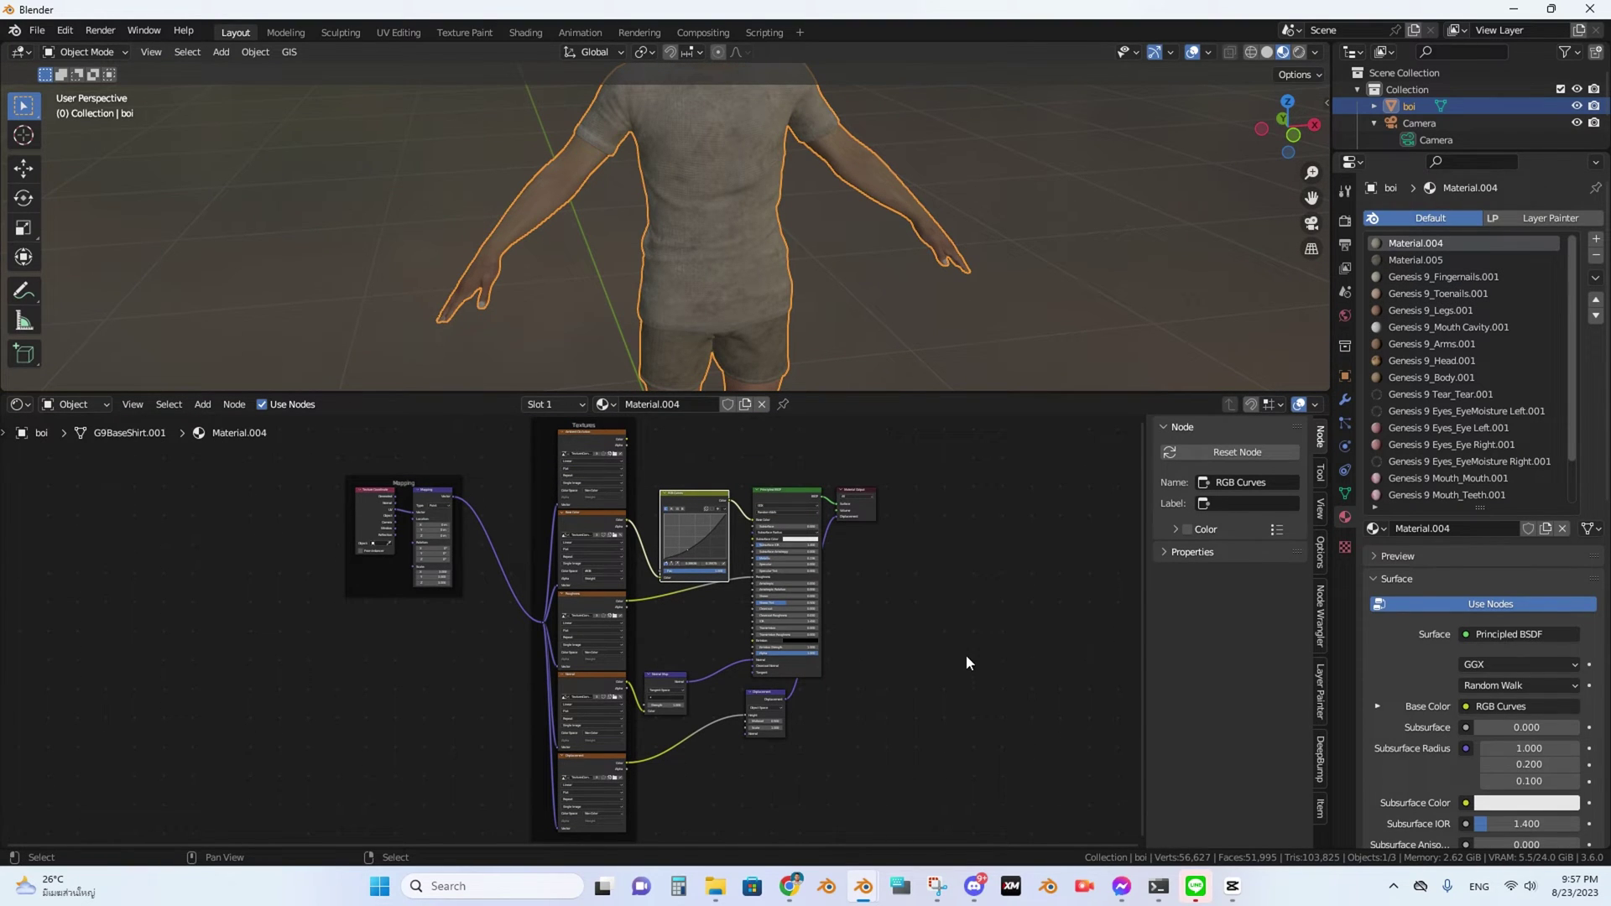
Delete all nodes of the shirt, Material.005, Fingernails, Toenails and Legs materials.
key(a)
key(x)
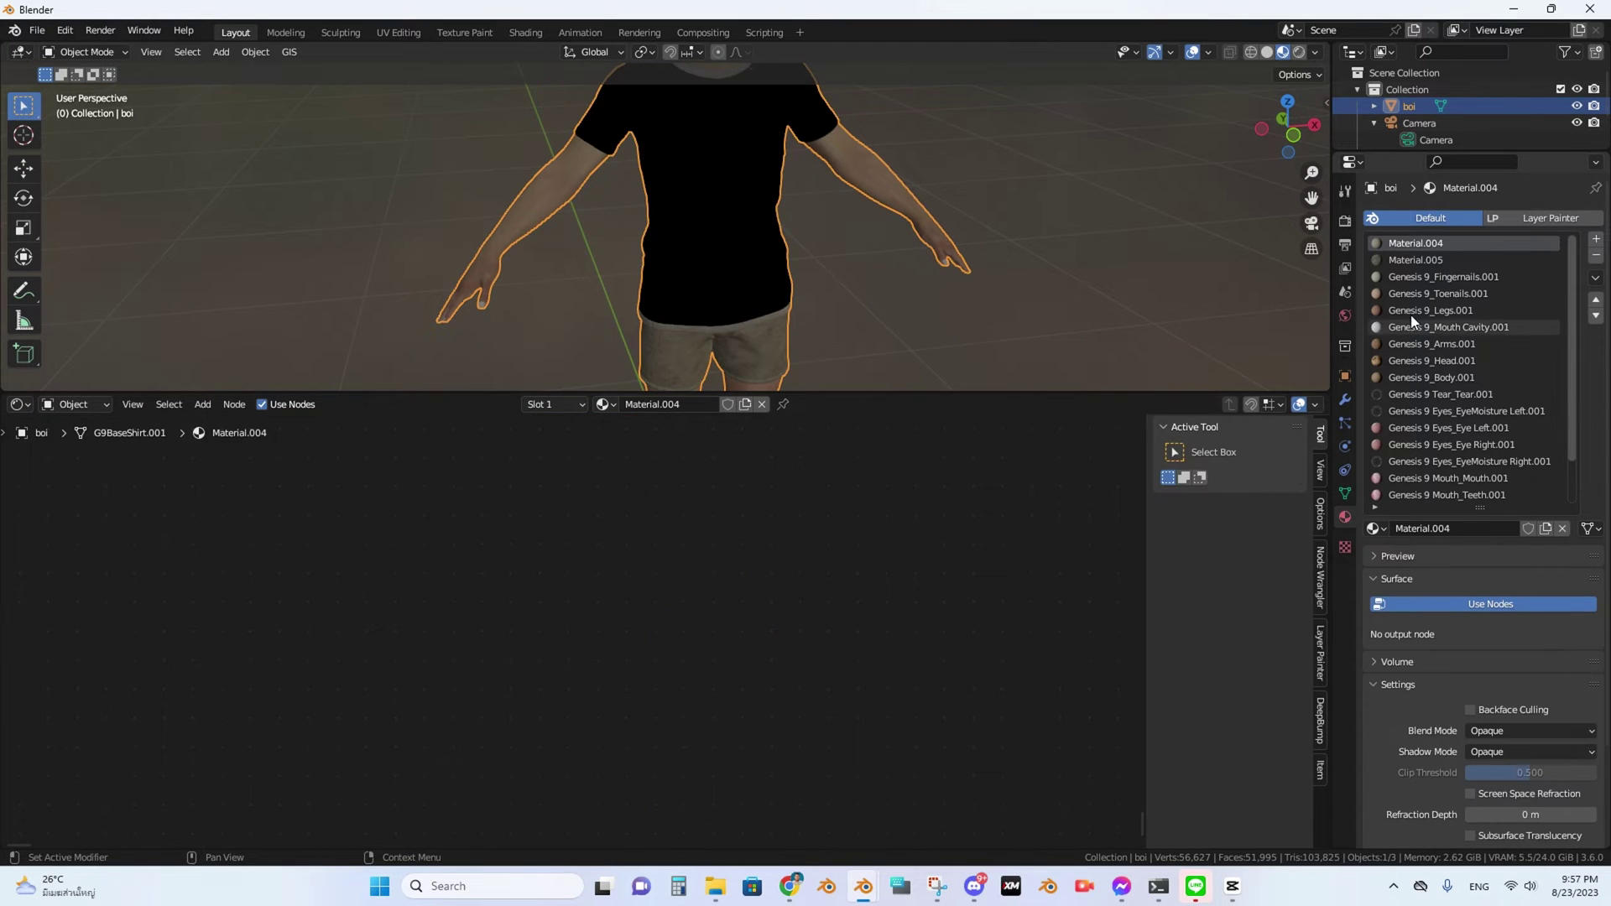
click(1402, 261)
key(a)
key(x)
click(1473, 276)
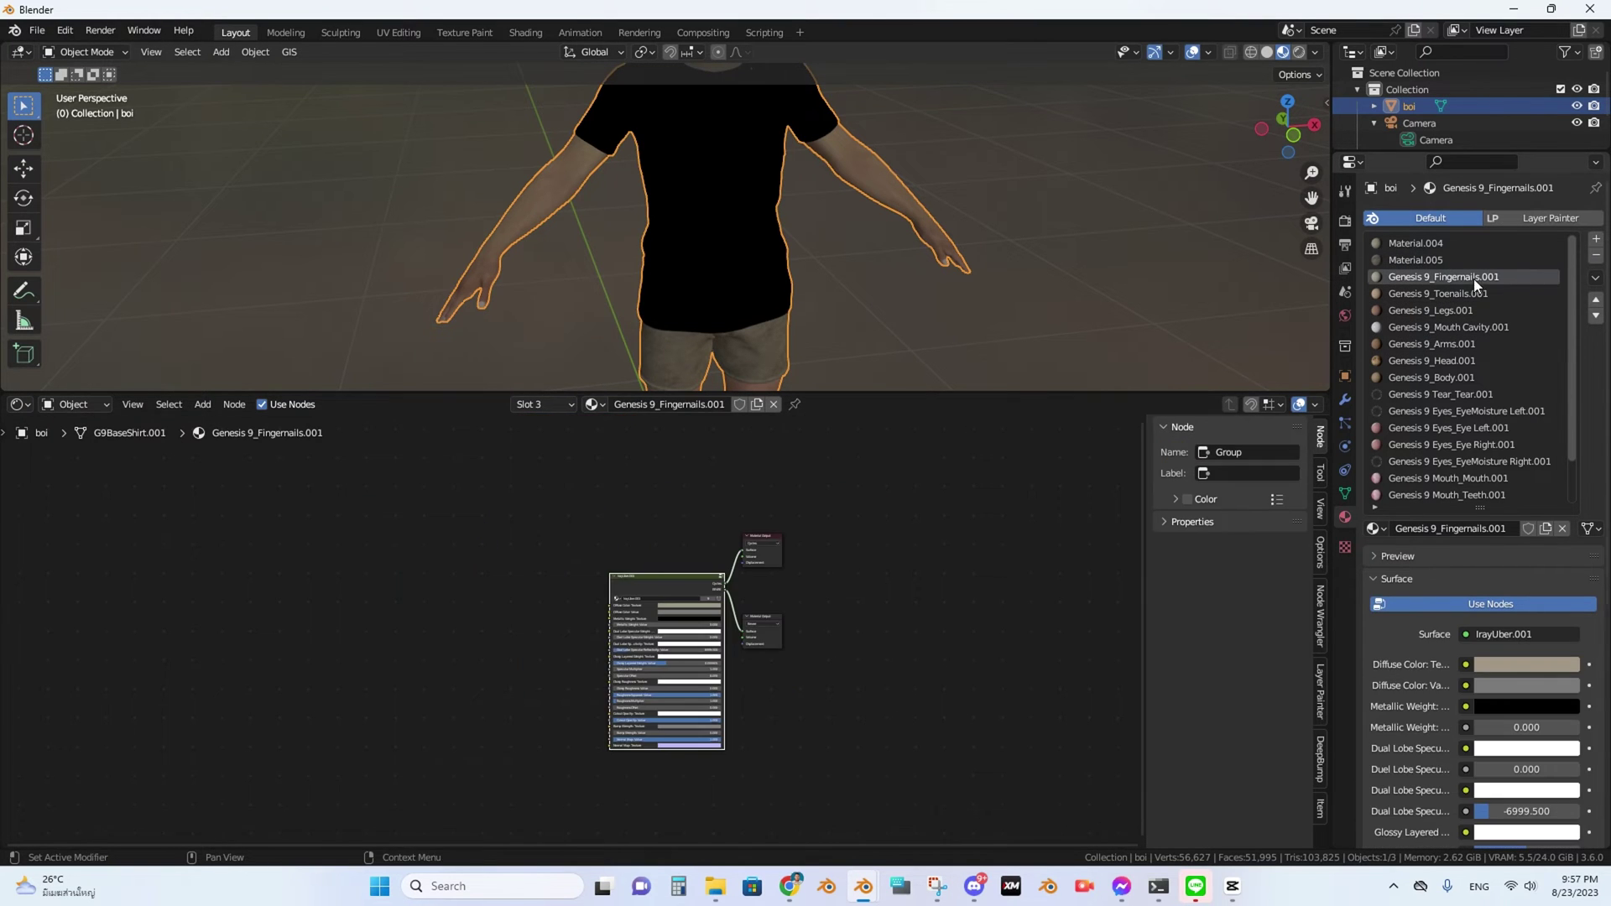
key(a)
key(x)
click(1453, 293)
key(a)
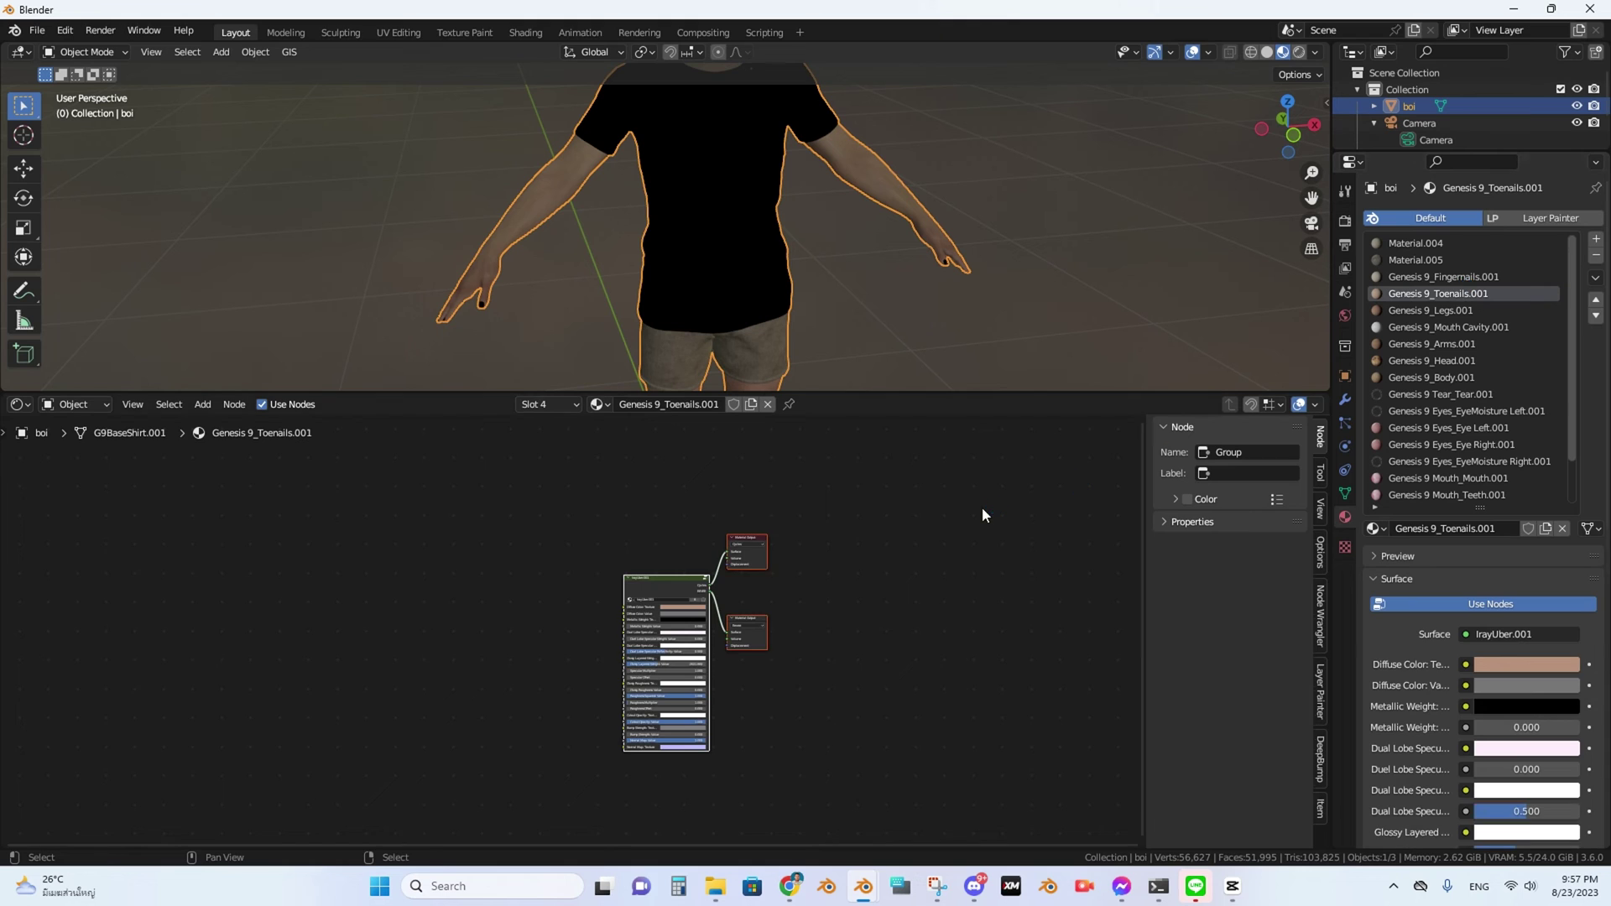
key(x)
click(1426, 310)
key(a)
key(x)
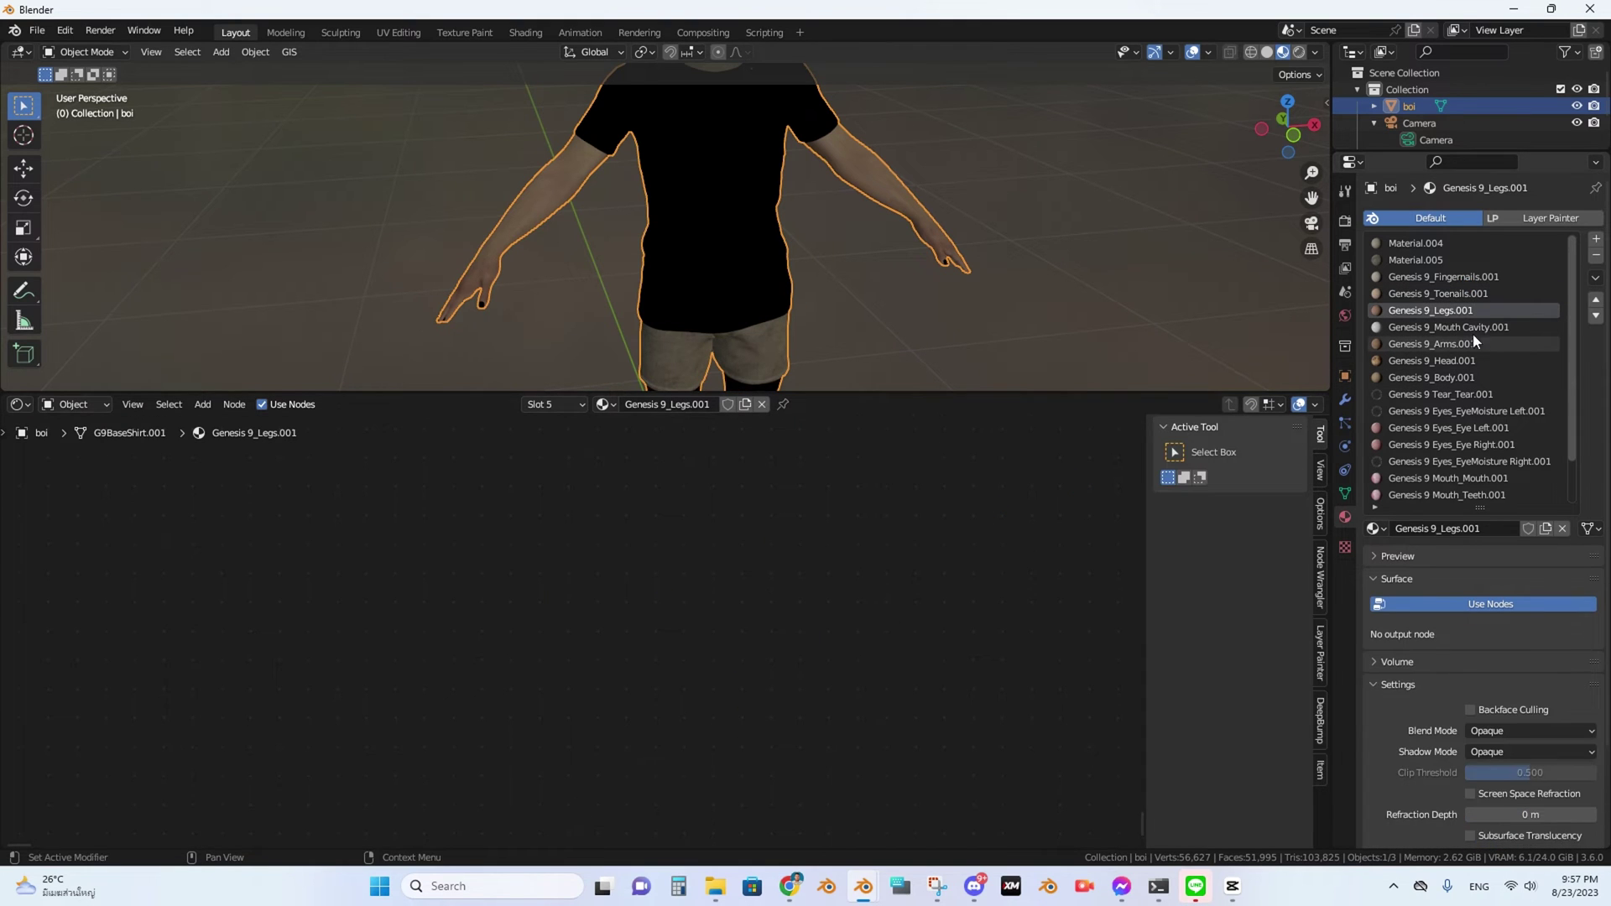
Delete all nodes of the Mouth Cavity, Arms, Head and Body materials.
click(1449, 327)
key(a)
key(x)
click(1451, 344)
key(a)
key(x)
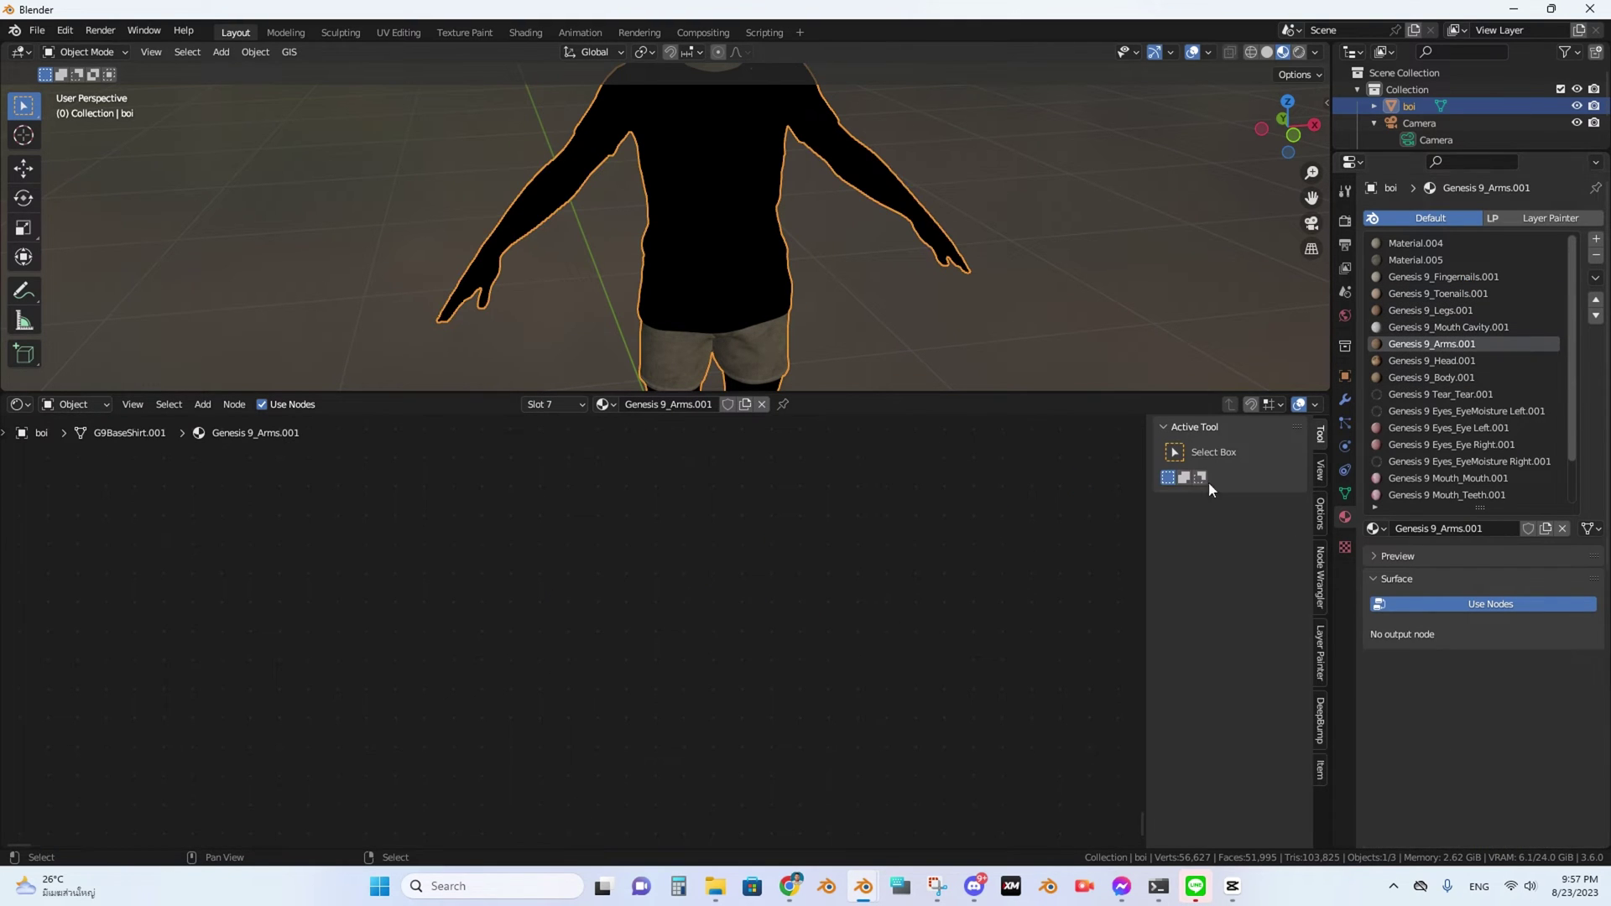
click(1439, 360)
key(a)
key(x)
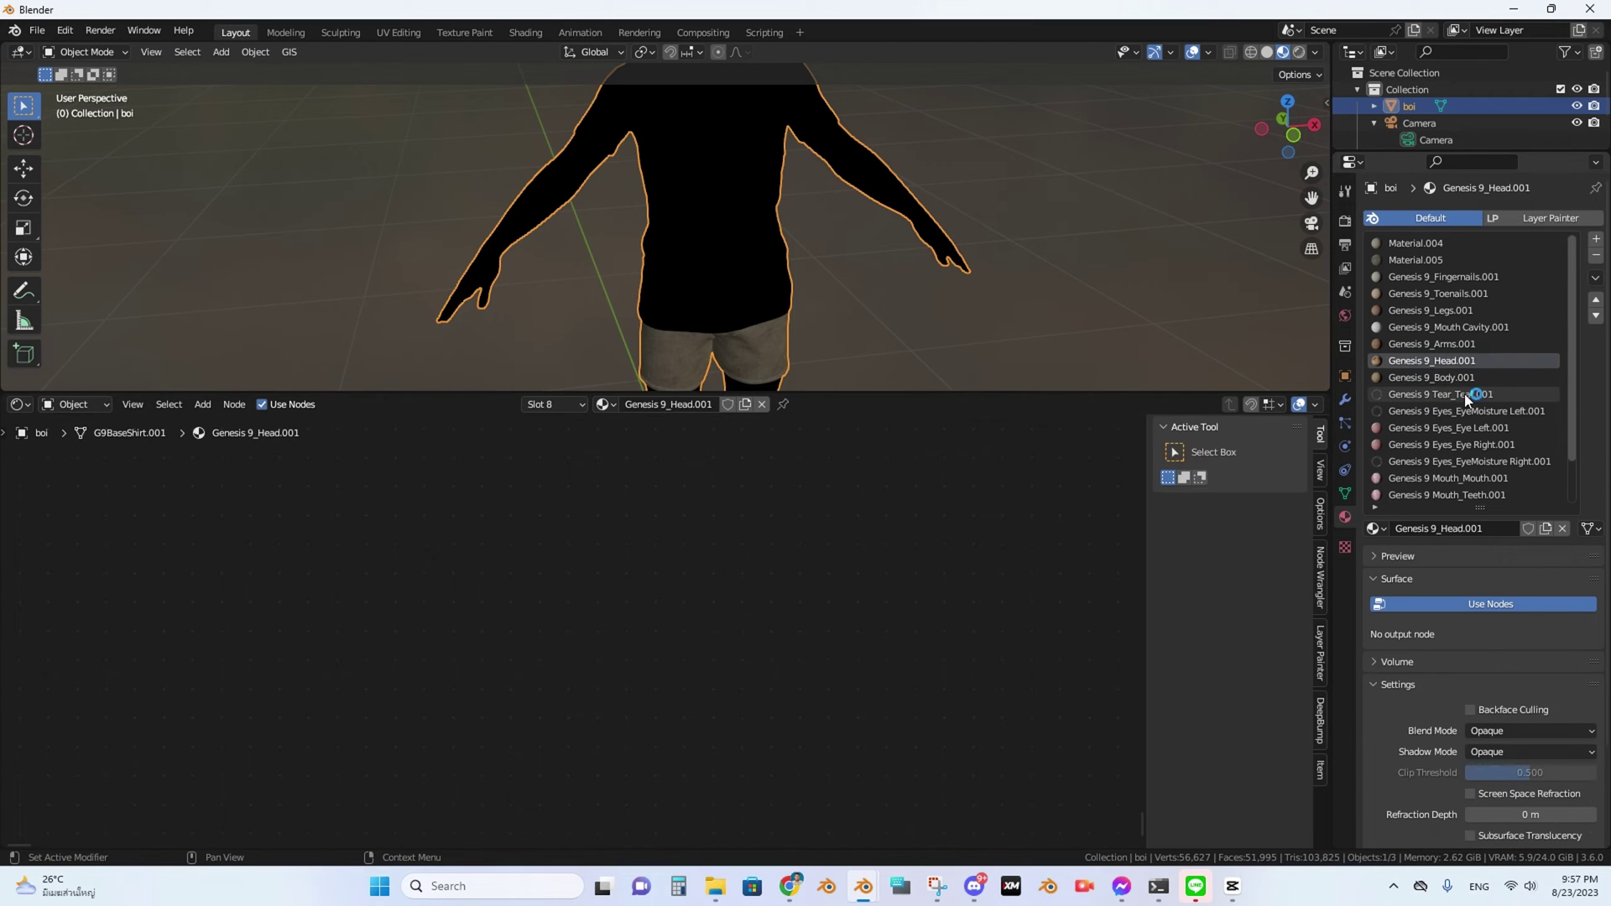
click(1439, 377)
key(a)
key(x)
Delete all nodes of the Tear, EyeMoisture Left, Eye Right and EyeMoisture Right materials.
click(1434, 394)
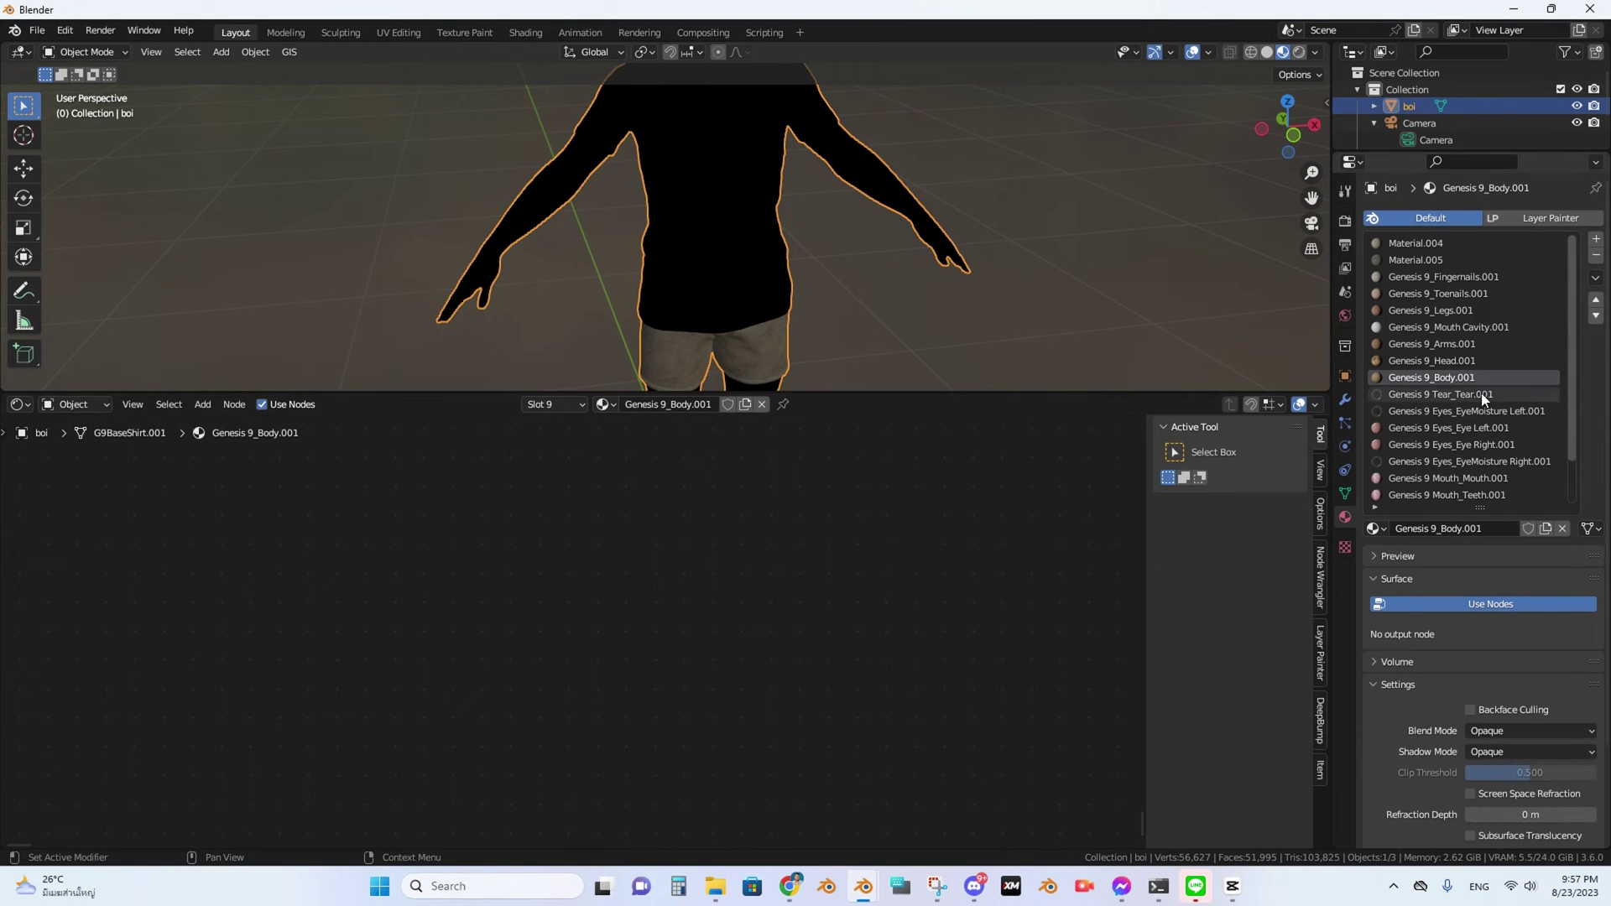
key(a)
key(x)
click(1464, 411)
key(a)
key(x)
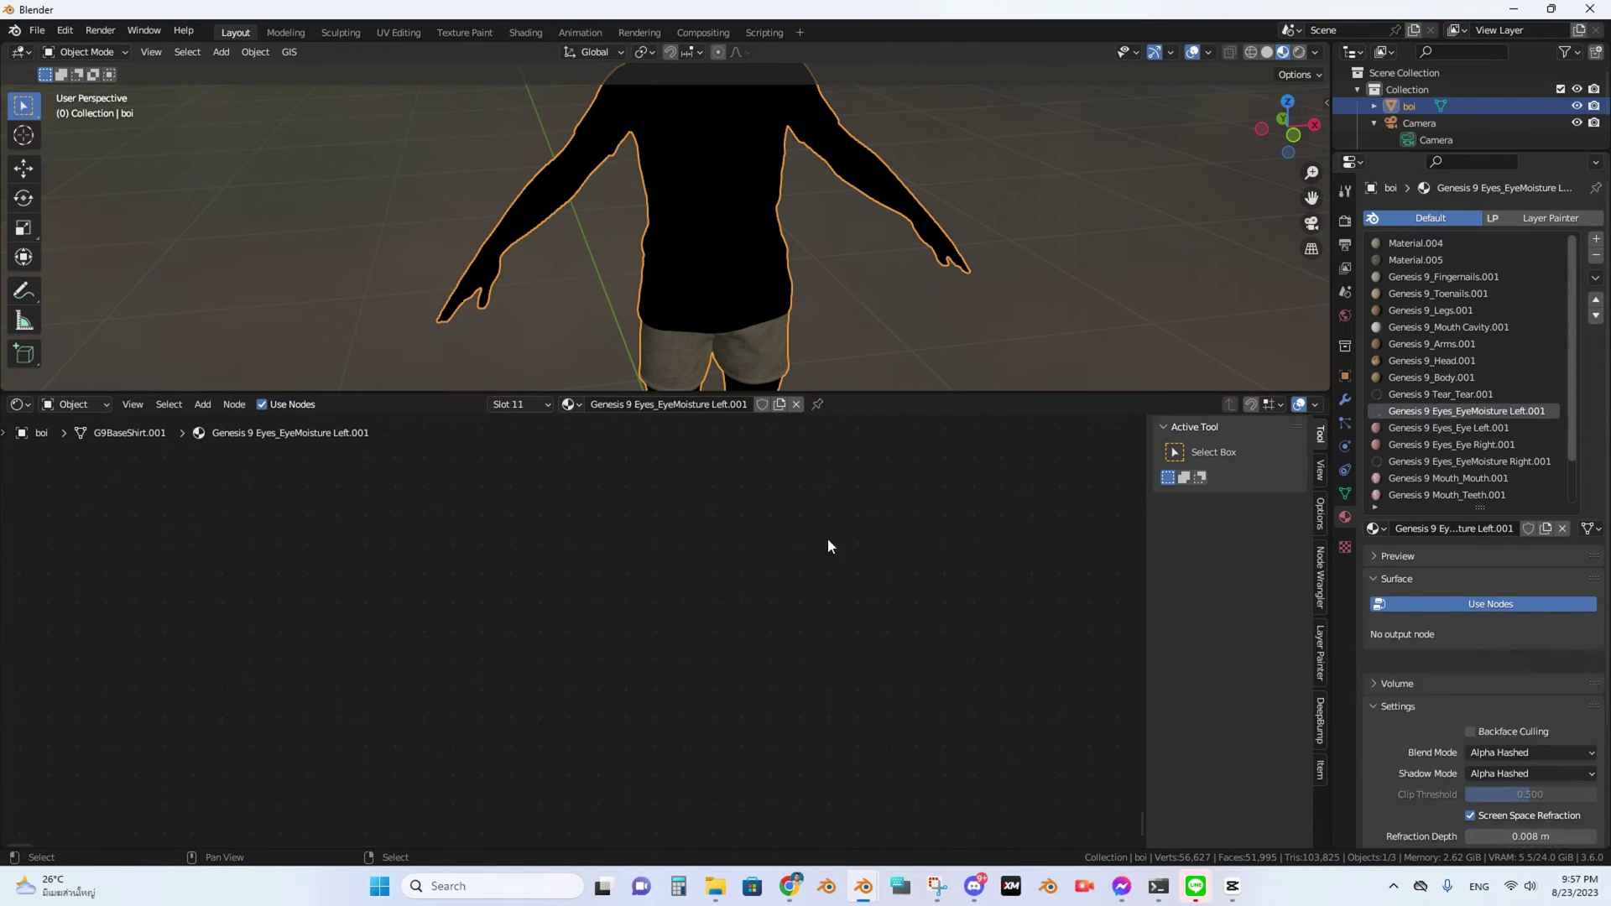
click(1451, 444)
key(a)
key(x)
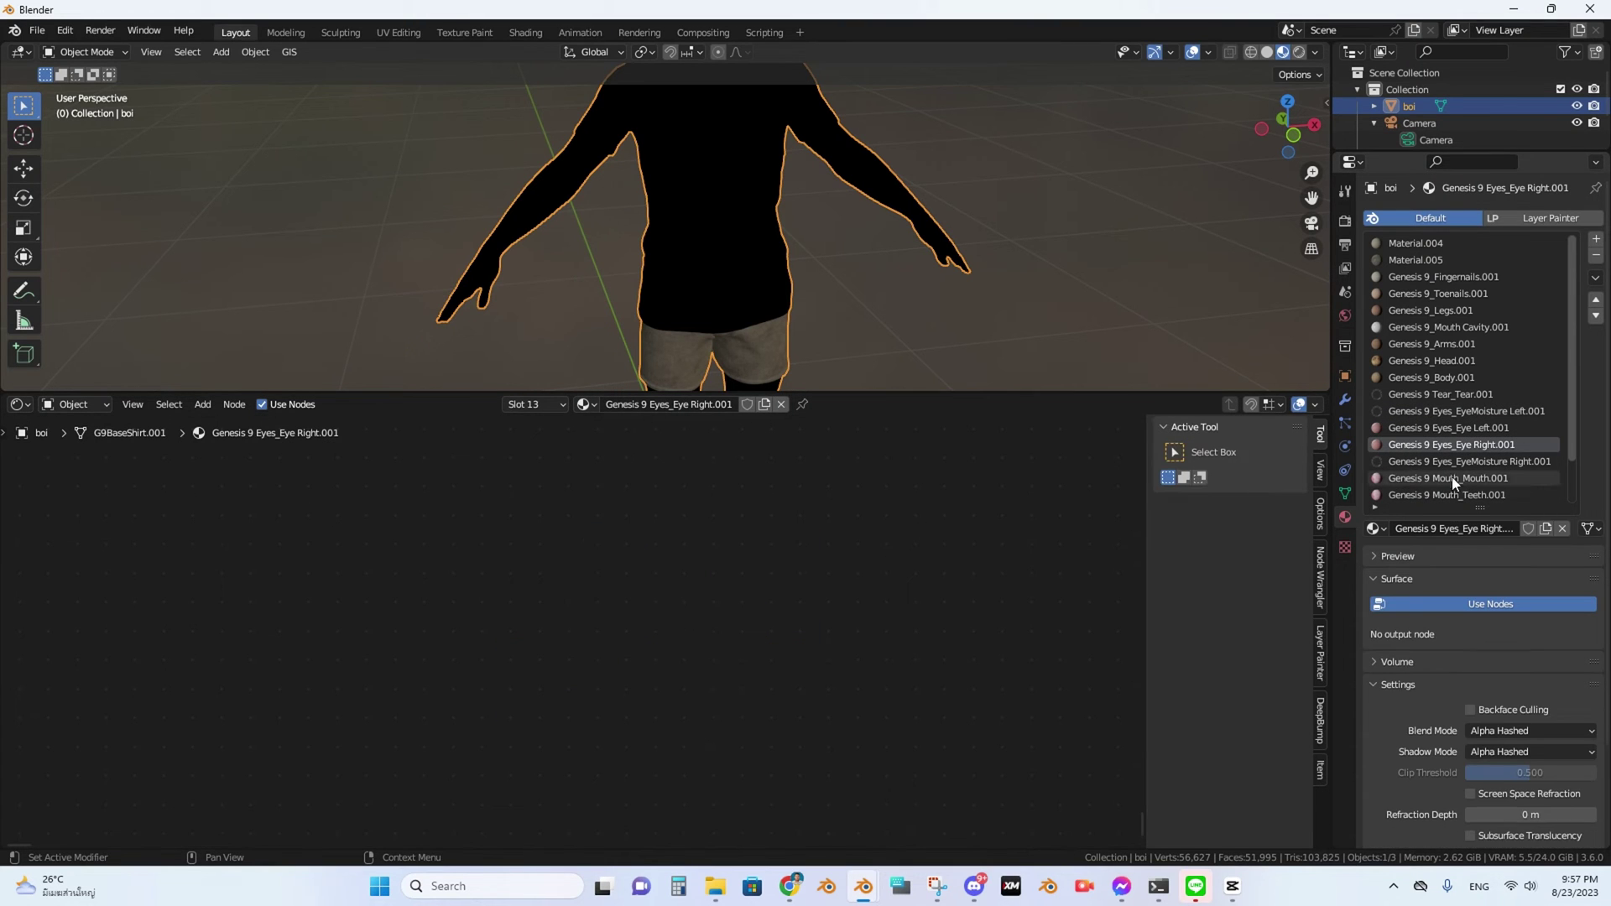
click(1471, 460)
key(a)
key(x)
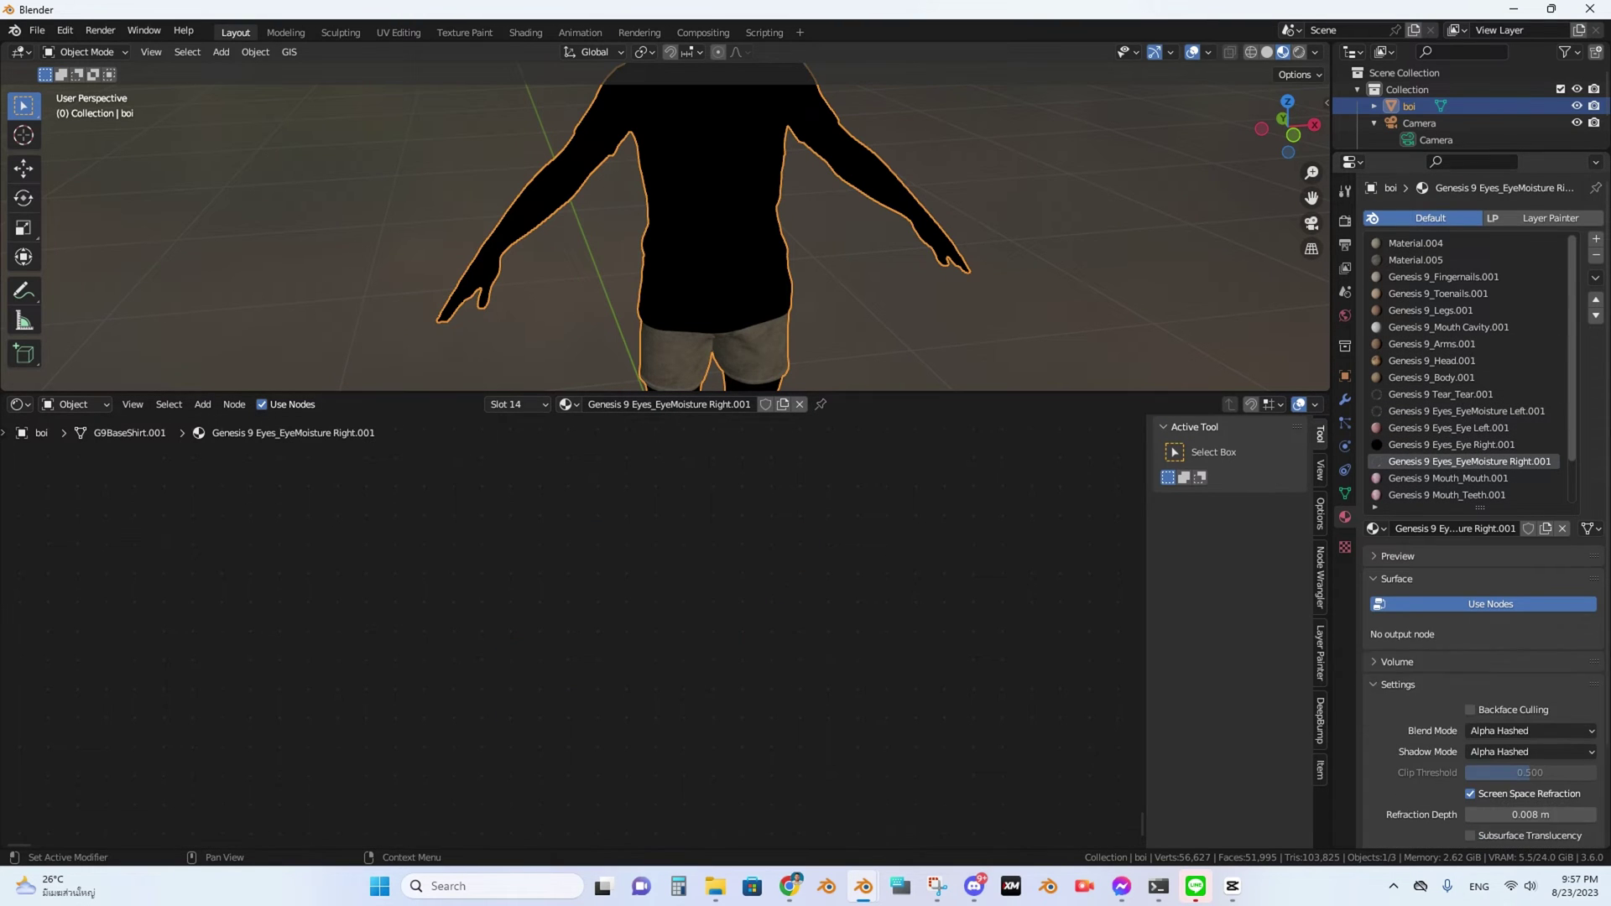
Delete all nodes of the Mouth, Teeth and both eyebrow materials.
click(1447, 478)
key(a)
key(x)
click(1443, 495)
key(a)
key(x)
scroll(1522, 404, down, 3)
click(1495, 461)
key(a)
key(x)
click(1452, 478)
key(a)
key(x)
click(1418, 495)
Clear Material.006's nodes and enlarge the 3D viewport over the node editor.
key(a)
key(x)
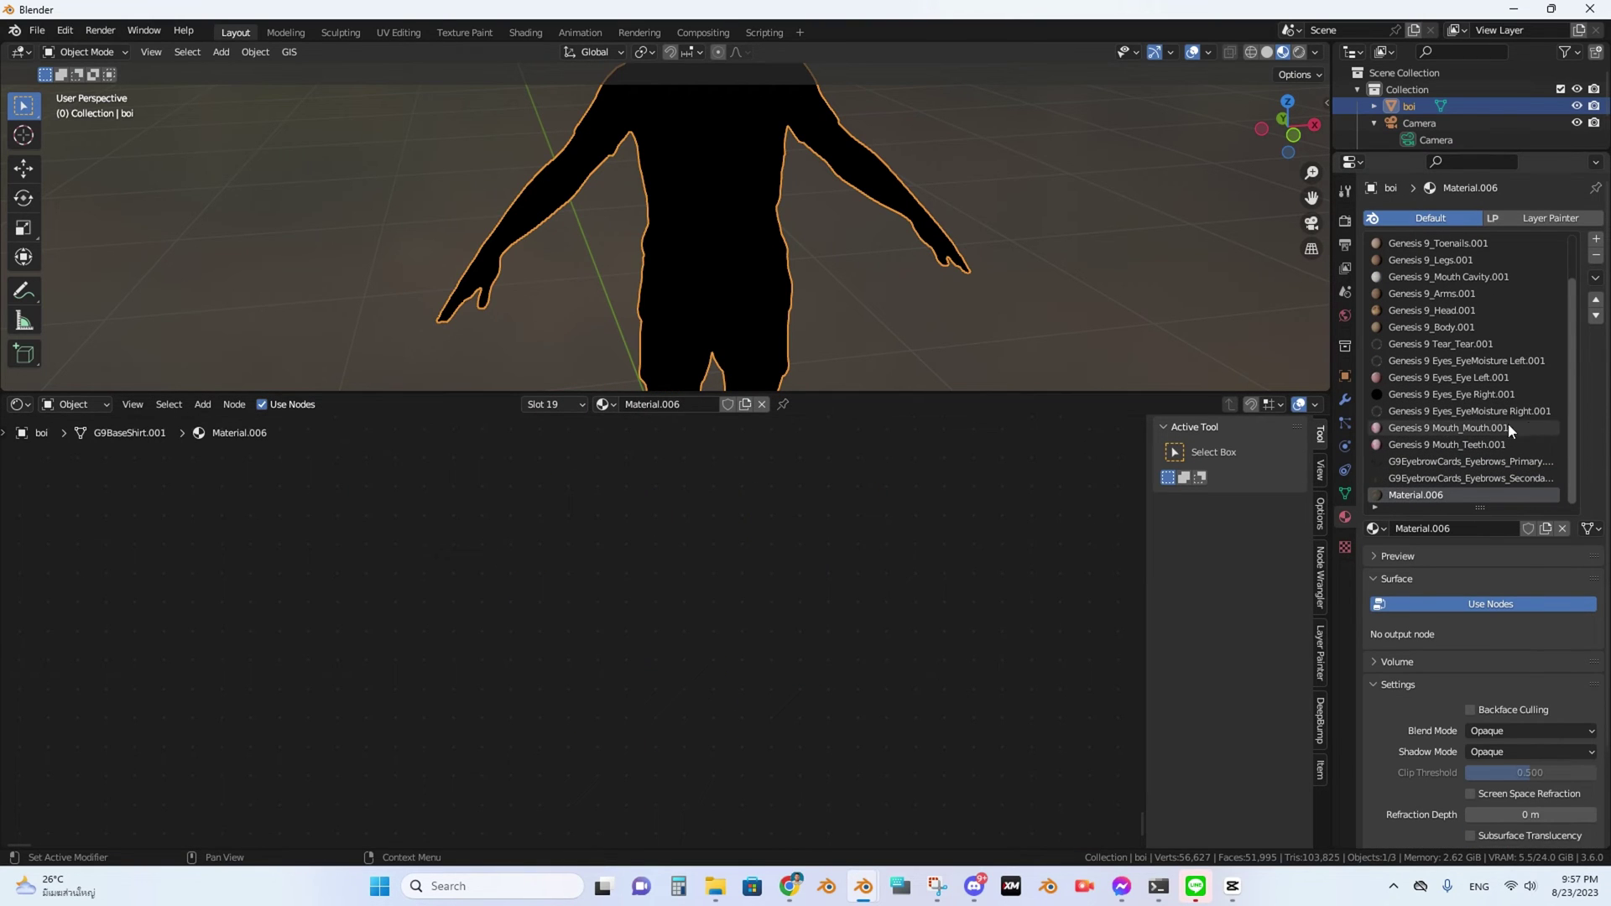
drag(957, 394, 1040, 602)
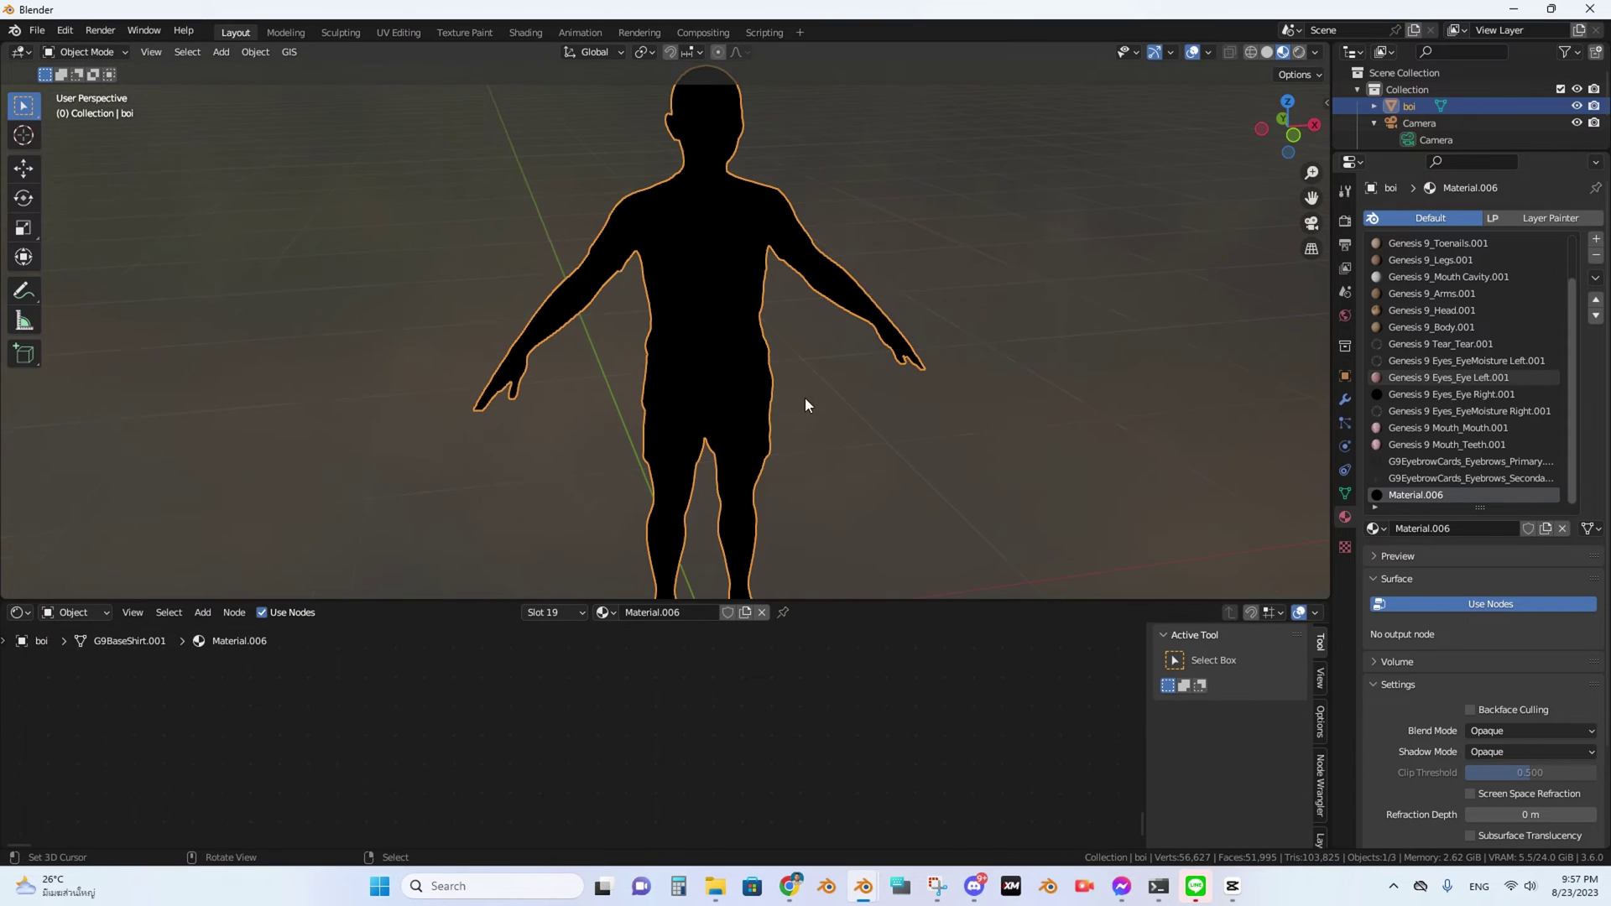
drag(821, 602, 713, 760)
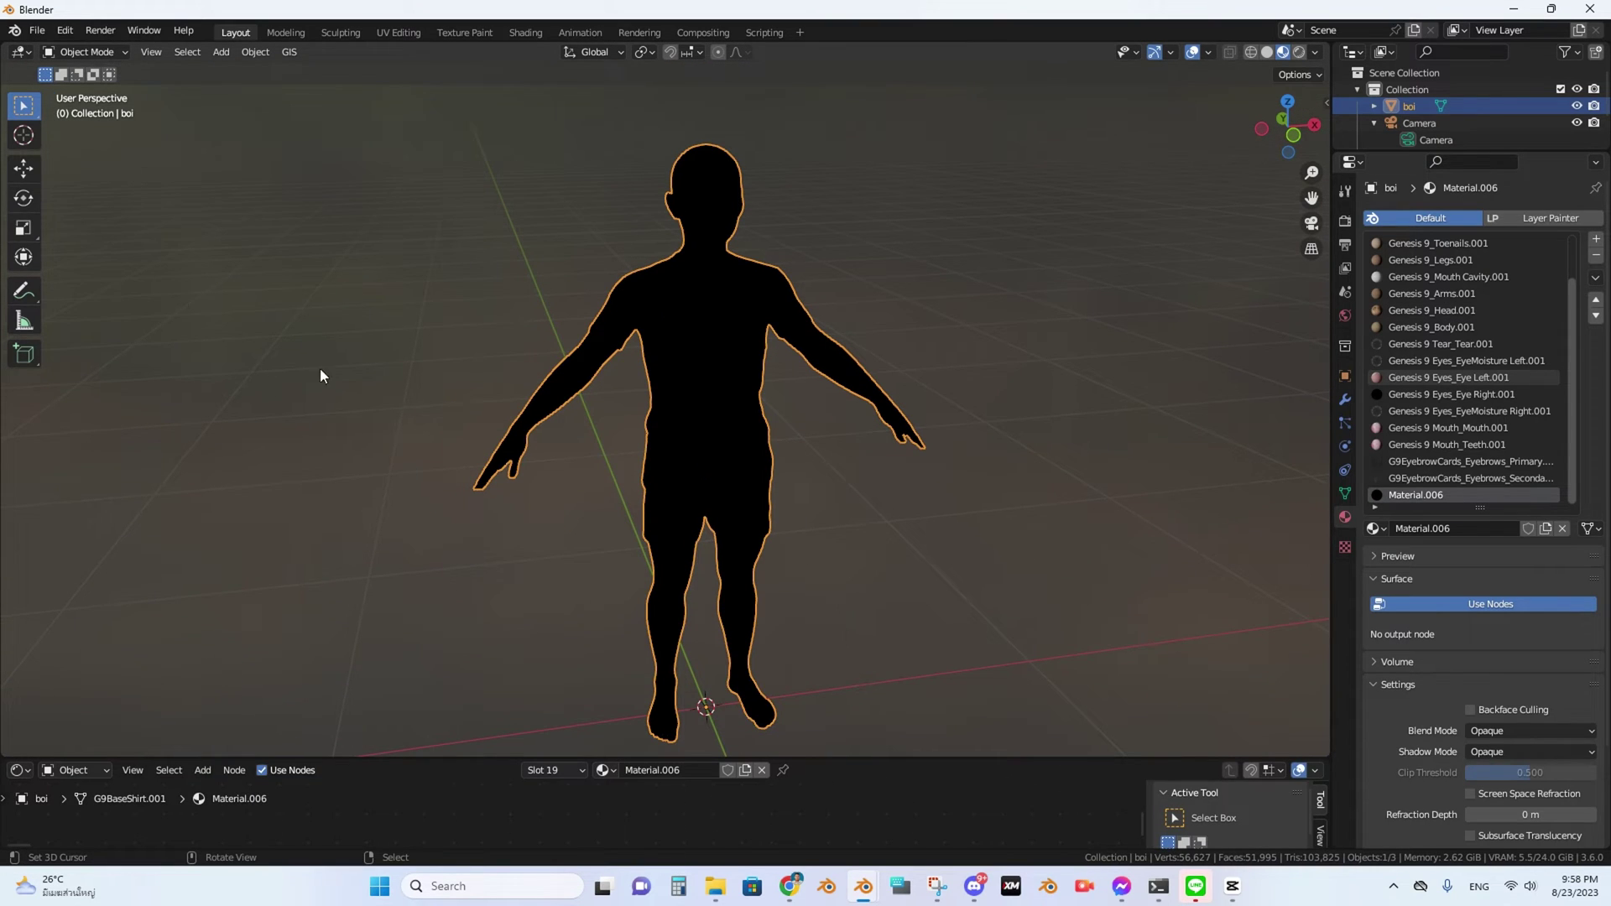
Export the character as FBX named 'a better dude.fbx' into F:\youtubetutorial.
click(38, 31)
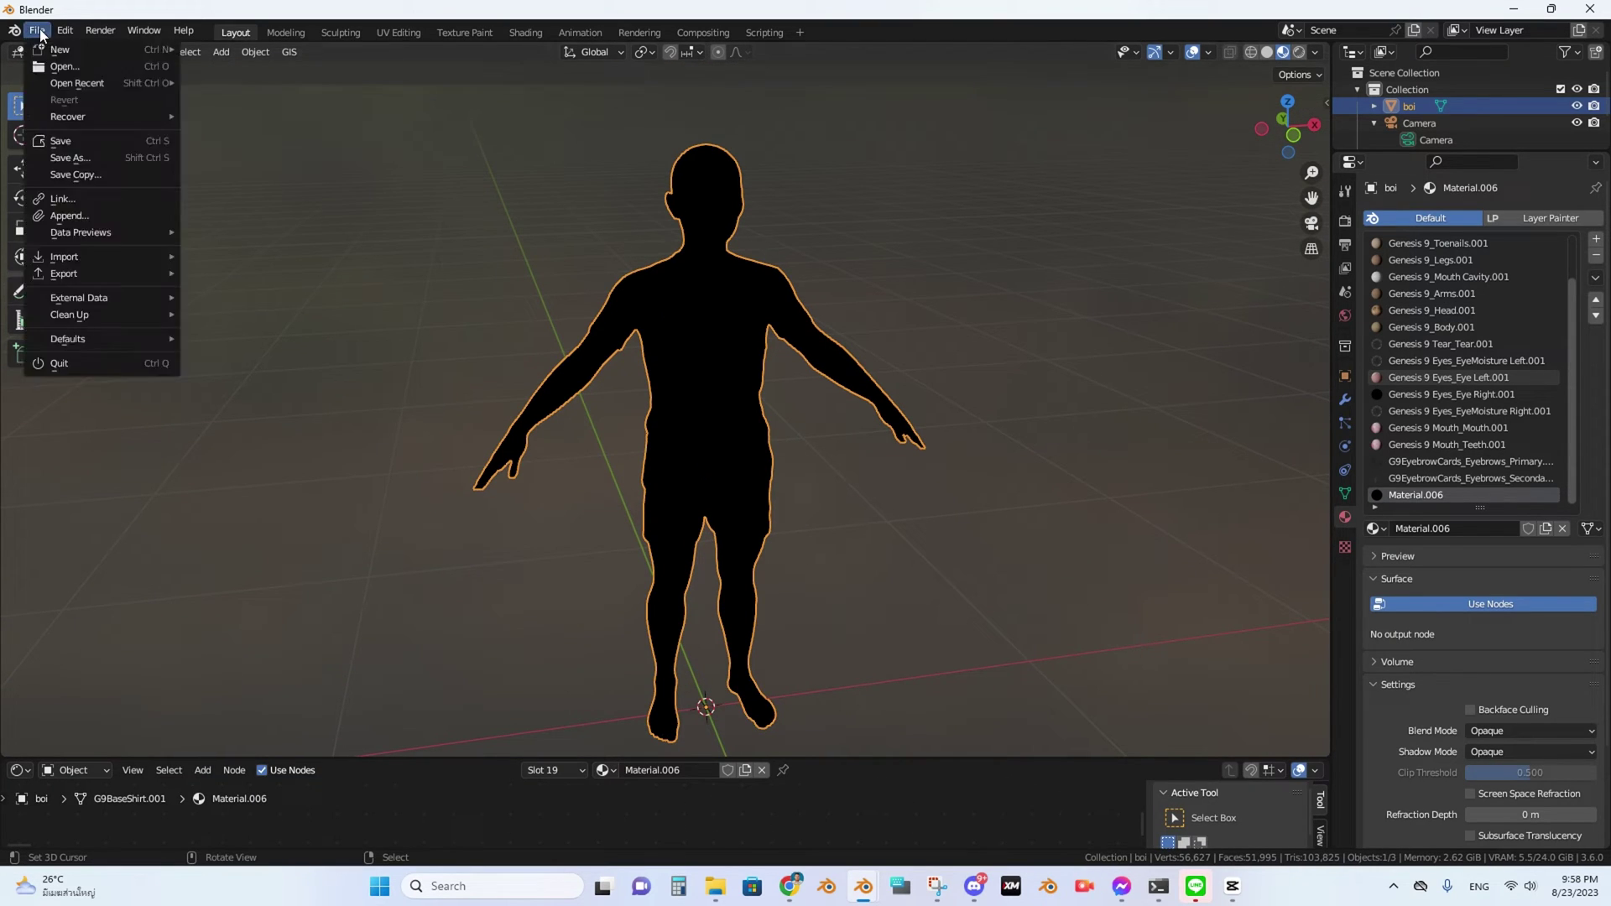
mouse_move(104, 276)
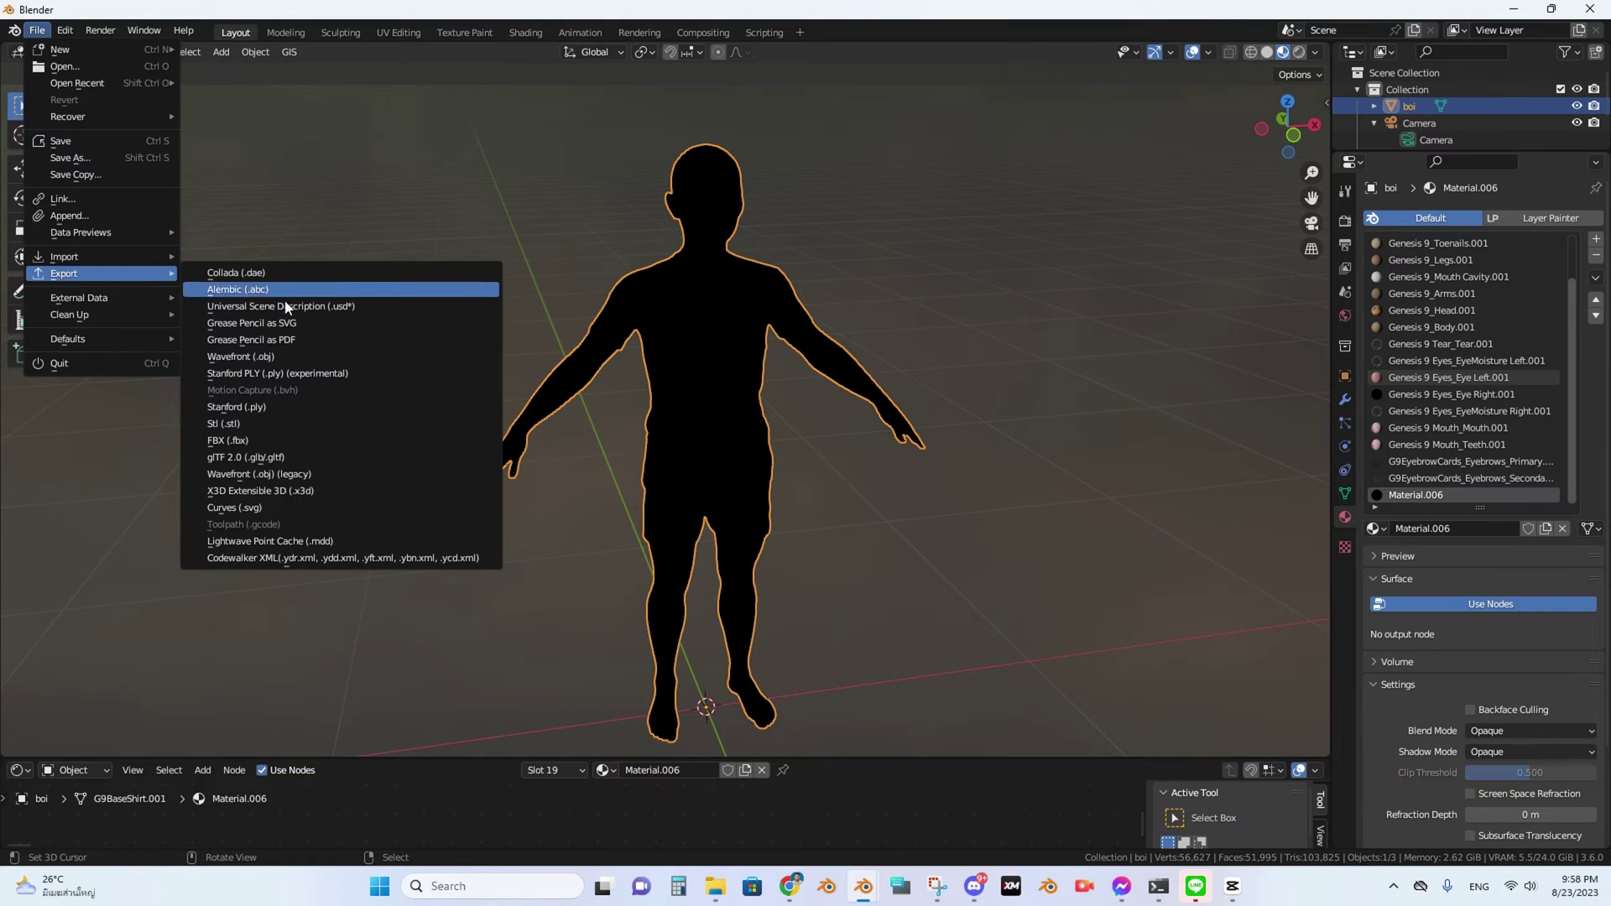
click(312, 439)
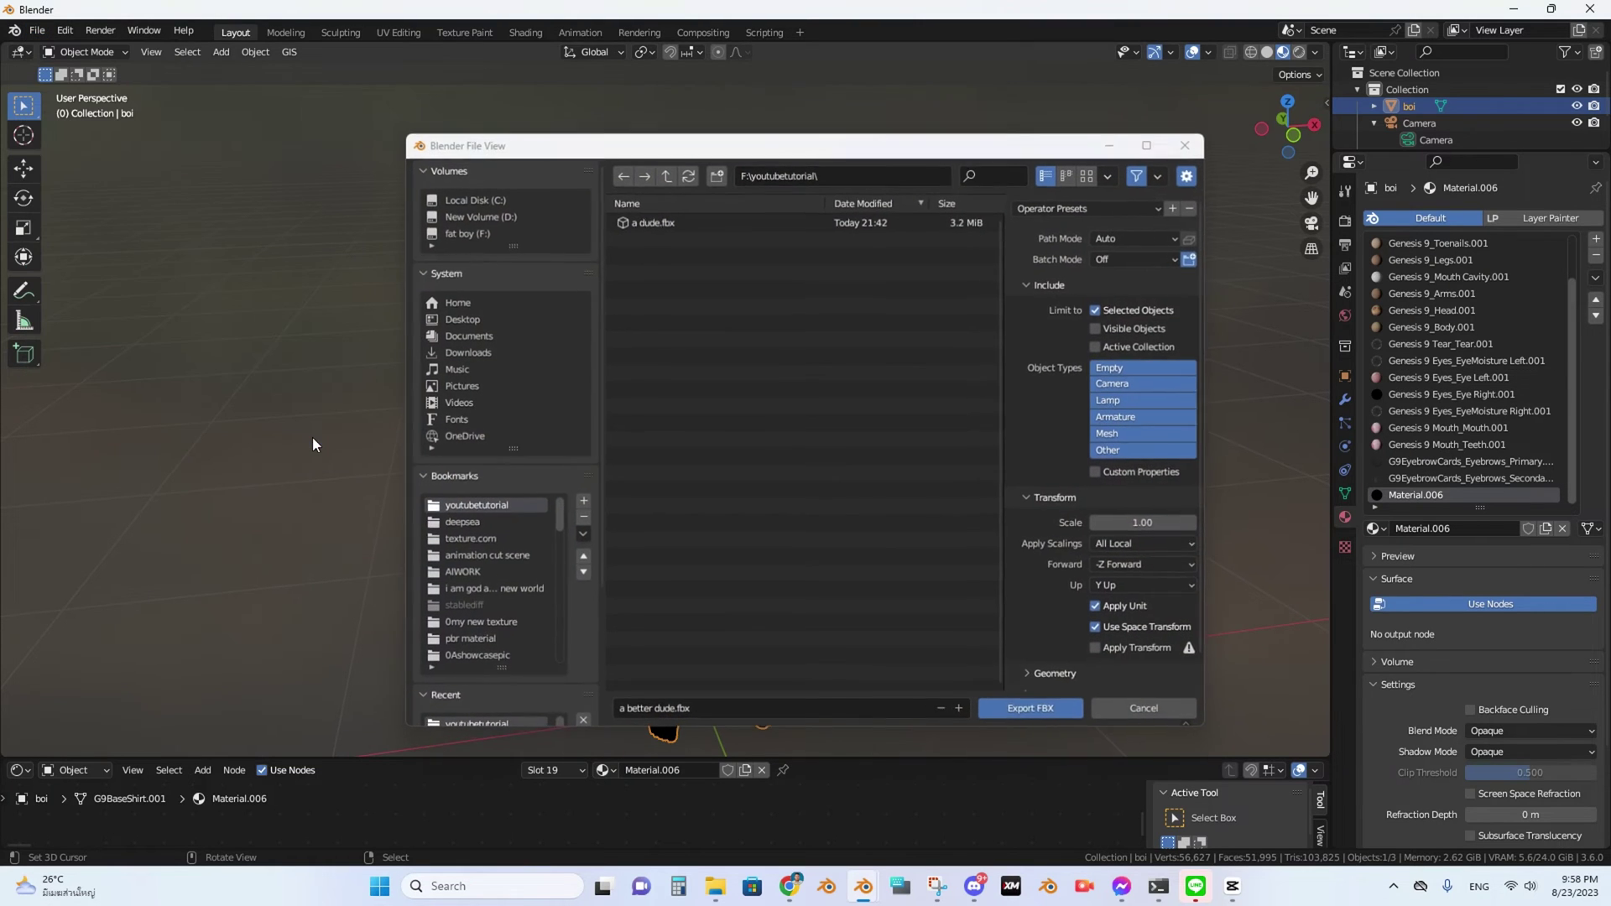
click(693, 713)
text(a)
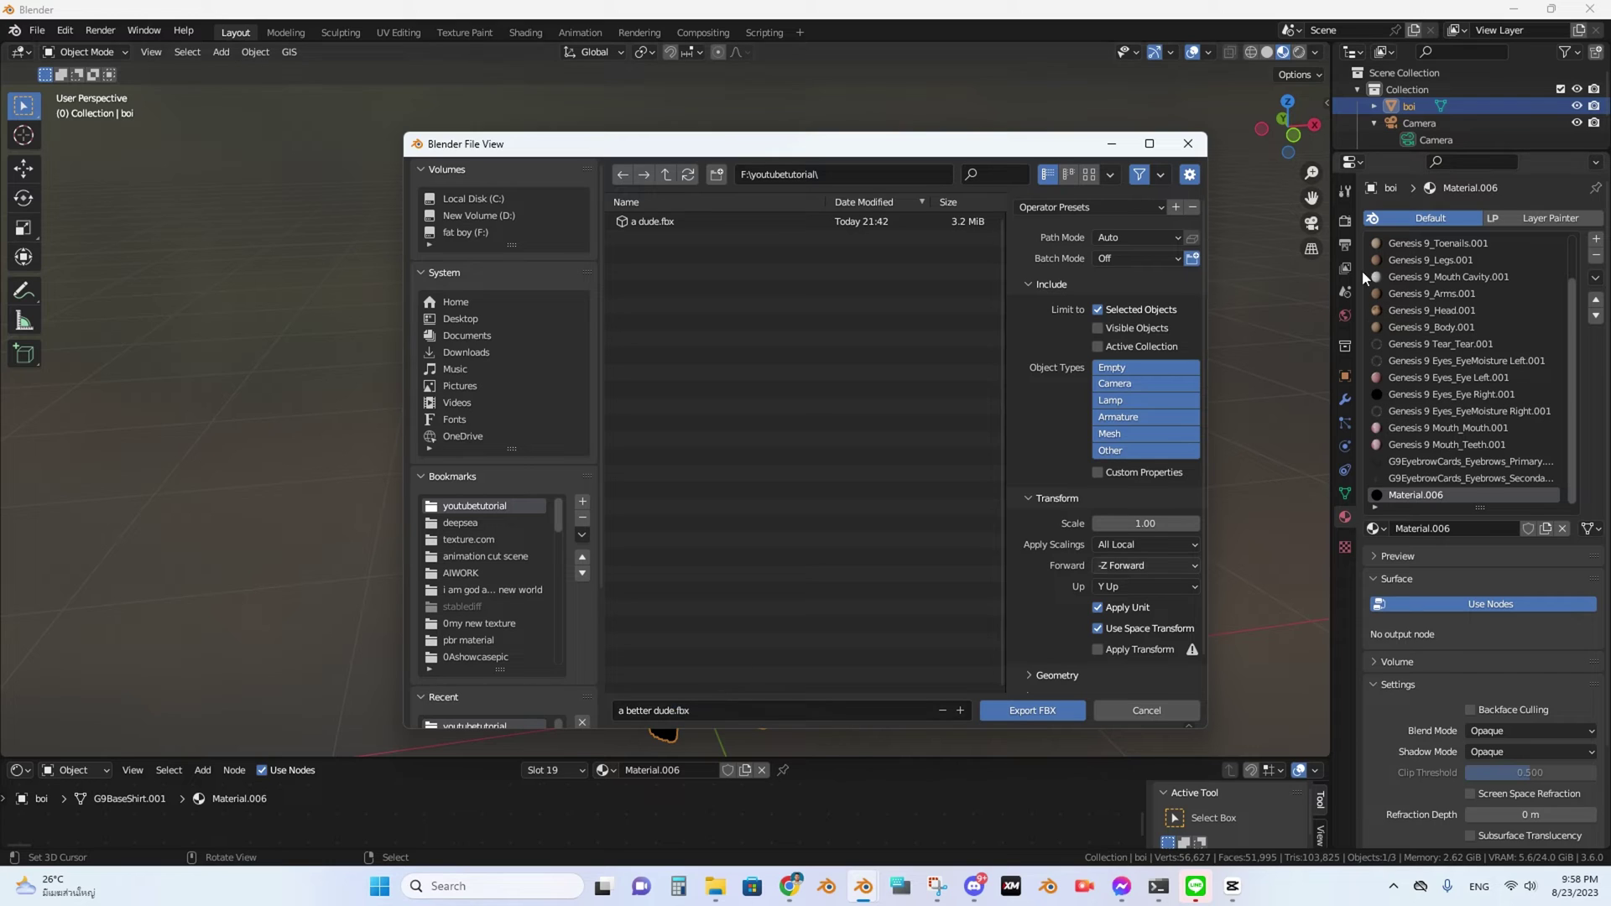
scroll(1136, 464, down, 1)
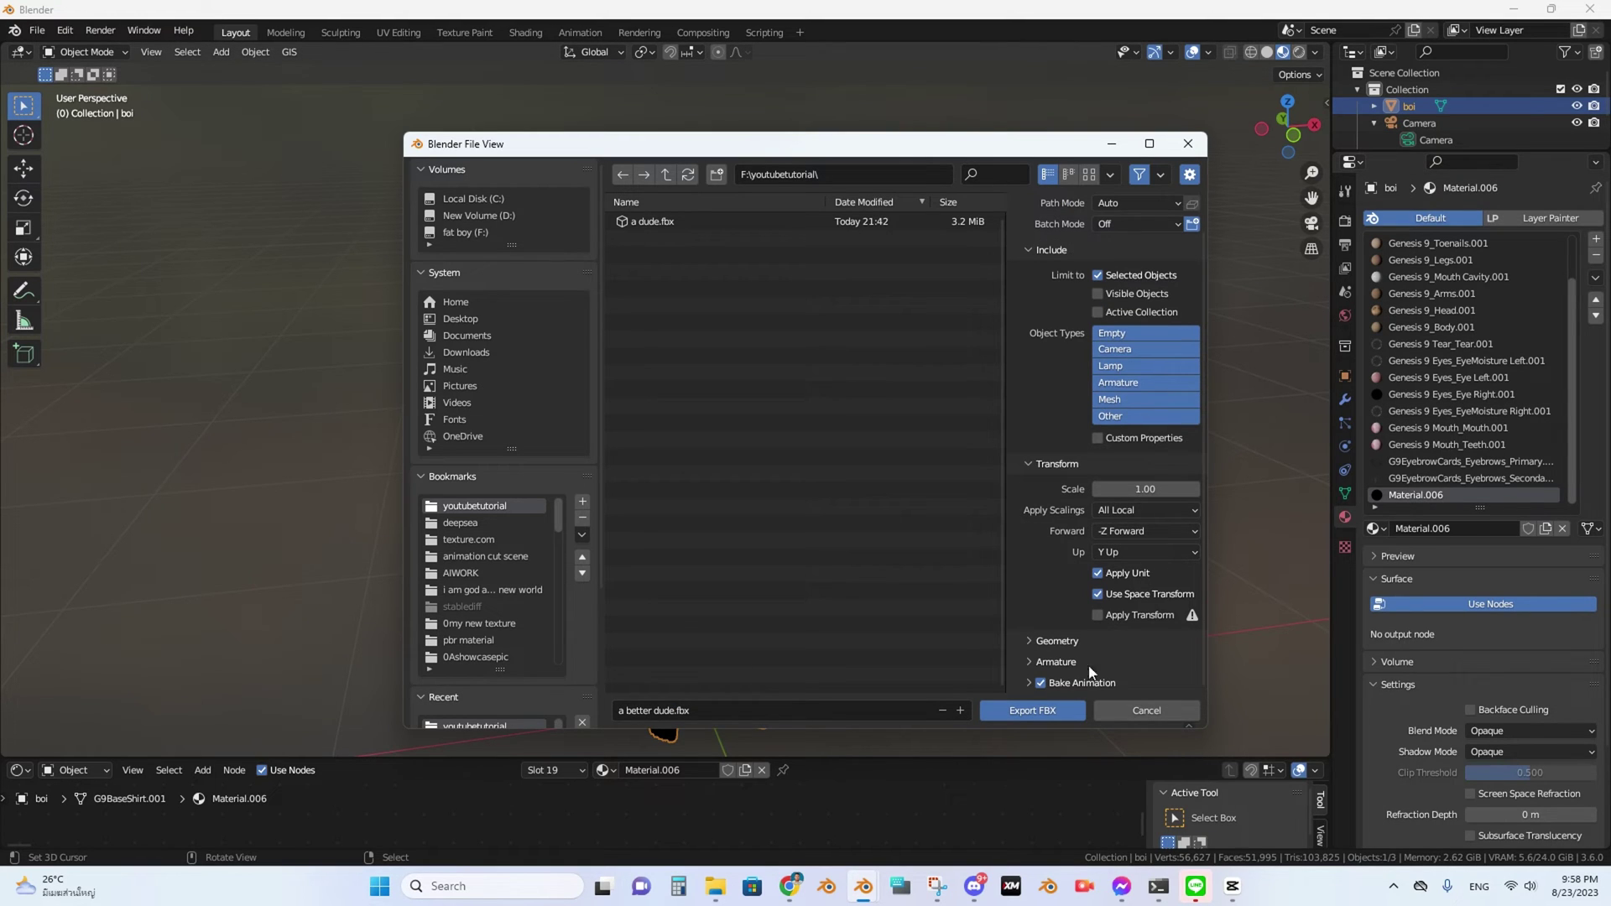
click(1035, 709)
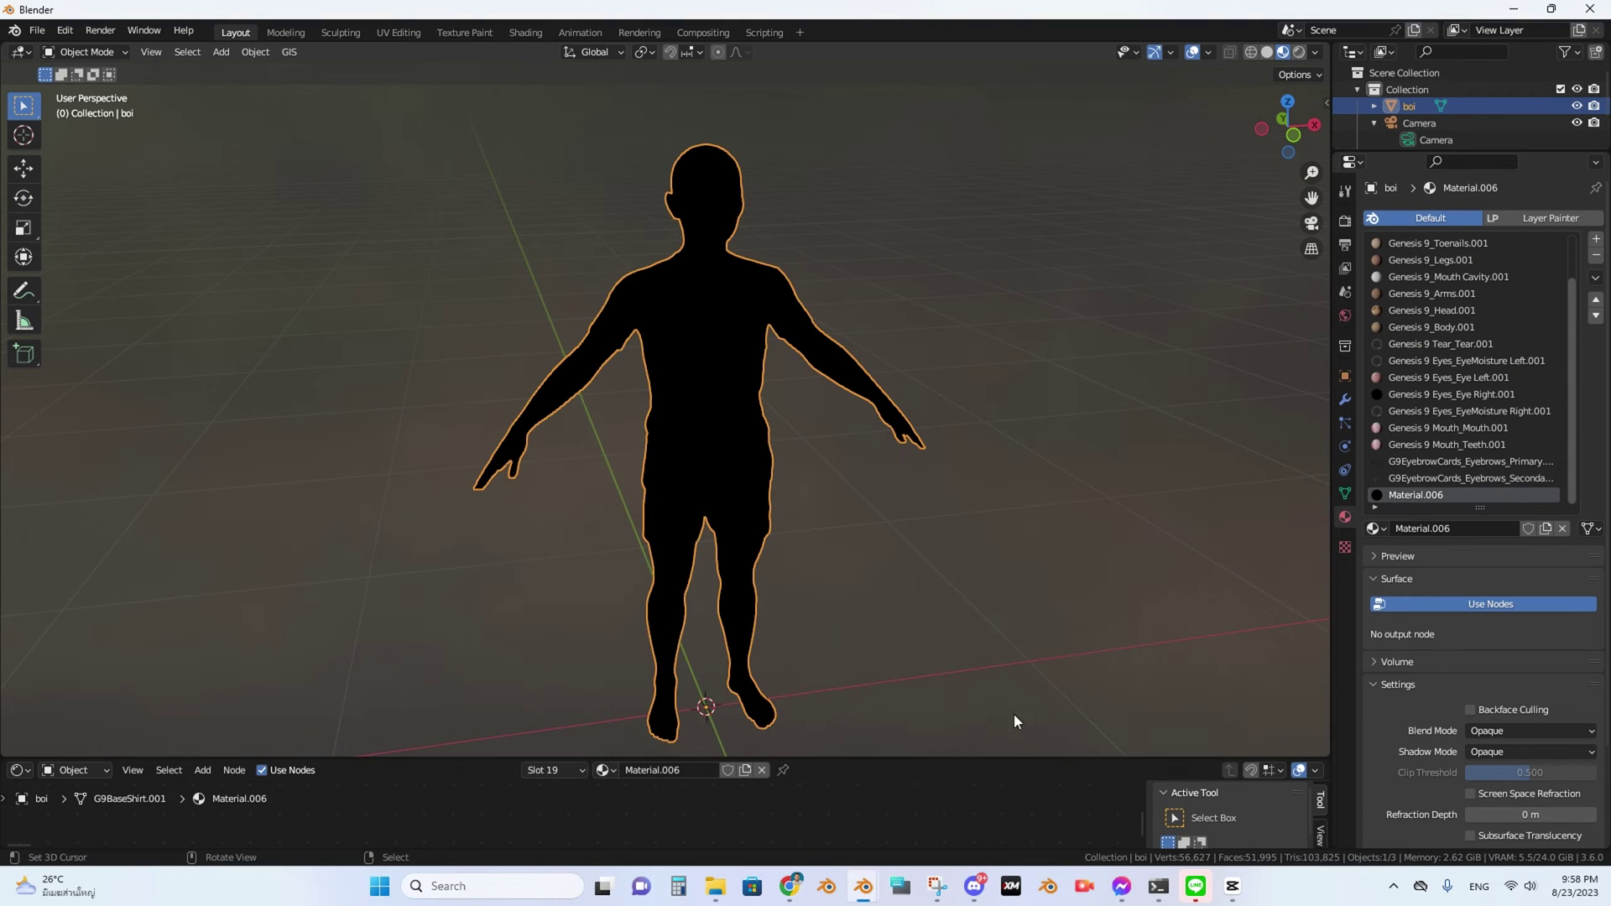
In Mixamo, dismiss the mapping error and upload 'a better dude' FBX as a new character.
mouse_move(802, 880)
click(857, 794)
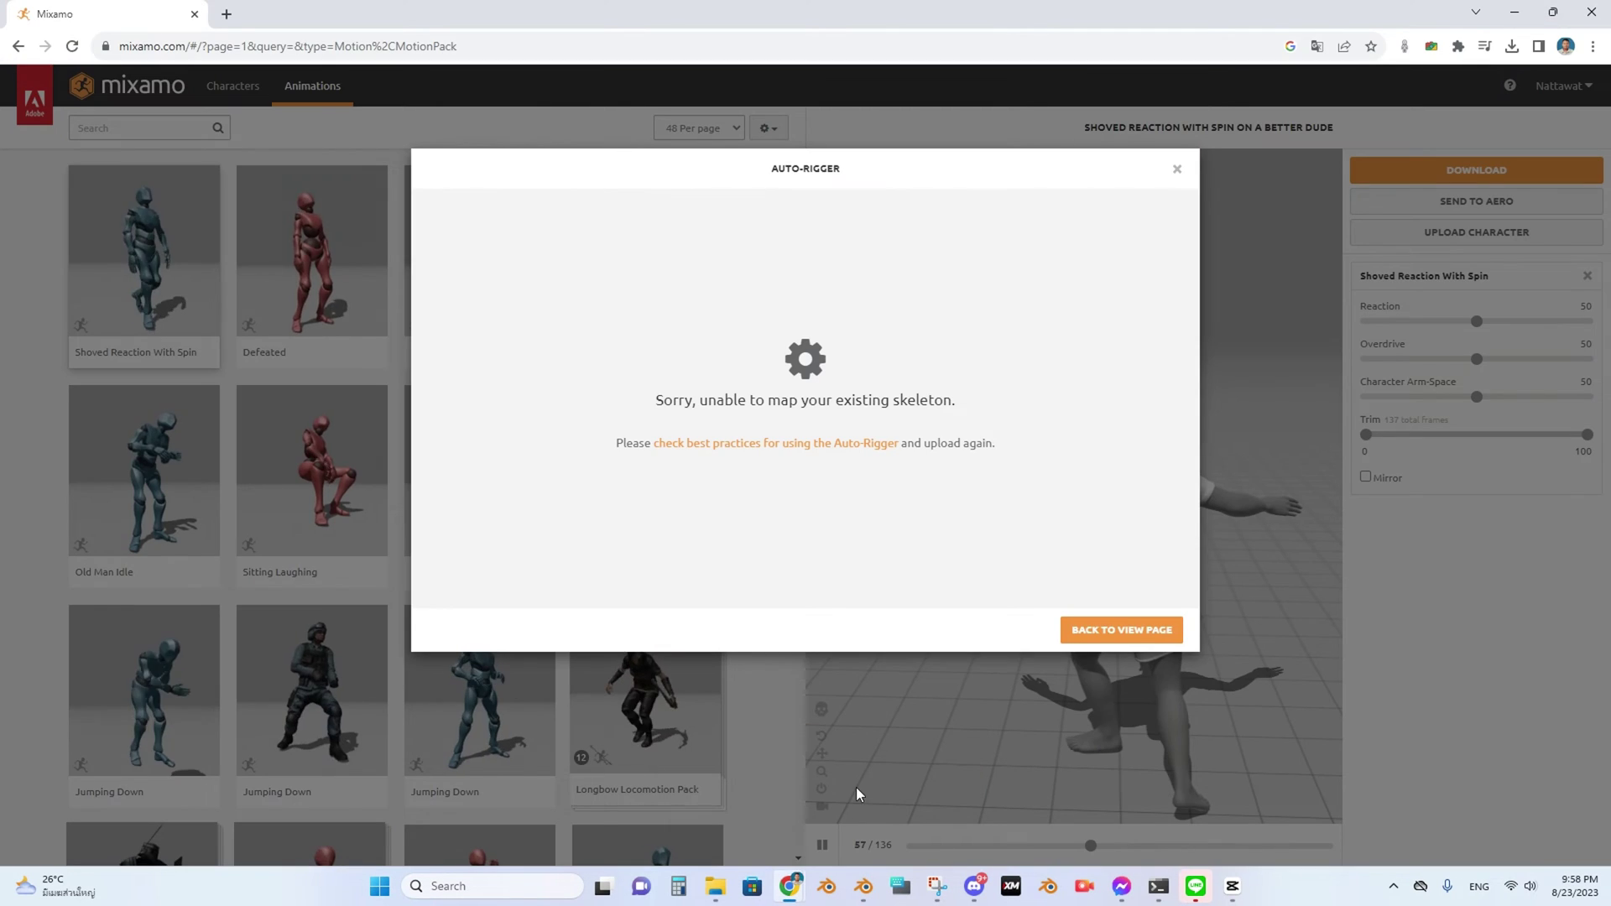
click(1112, 636)
click(1491, 234)
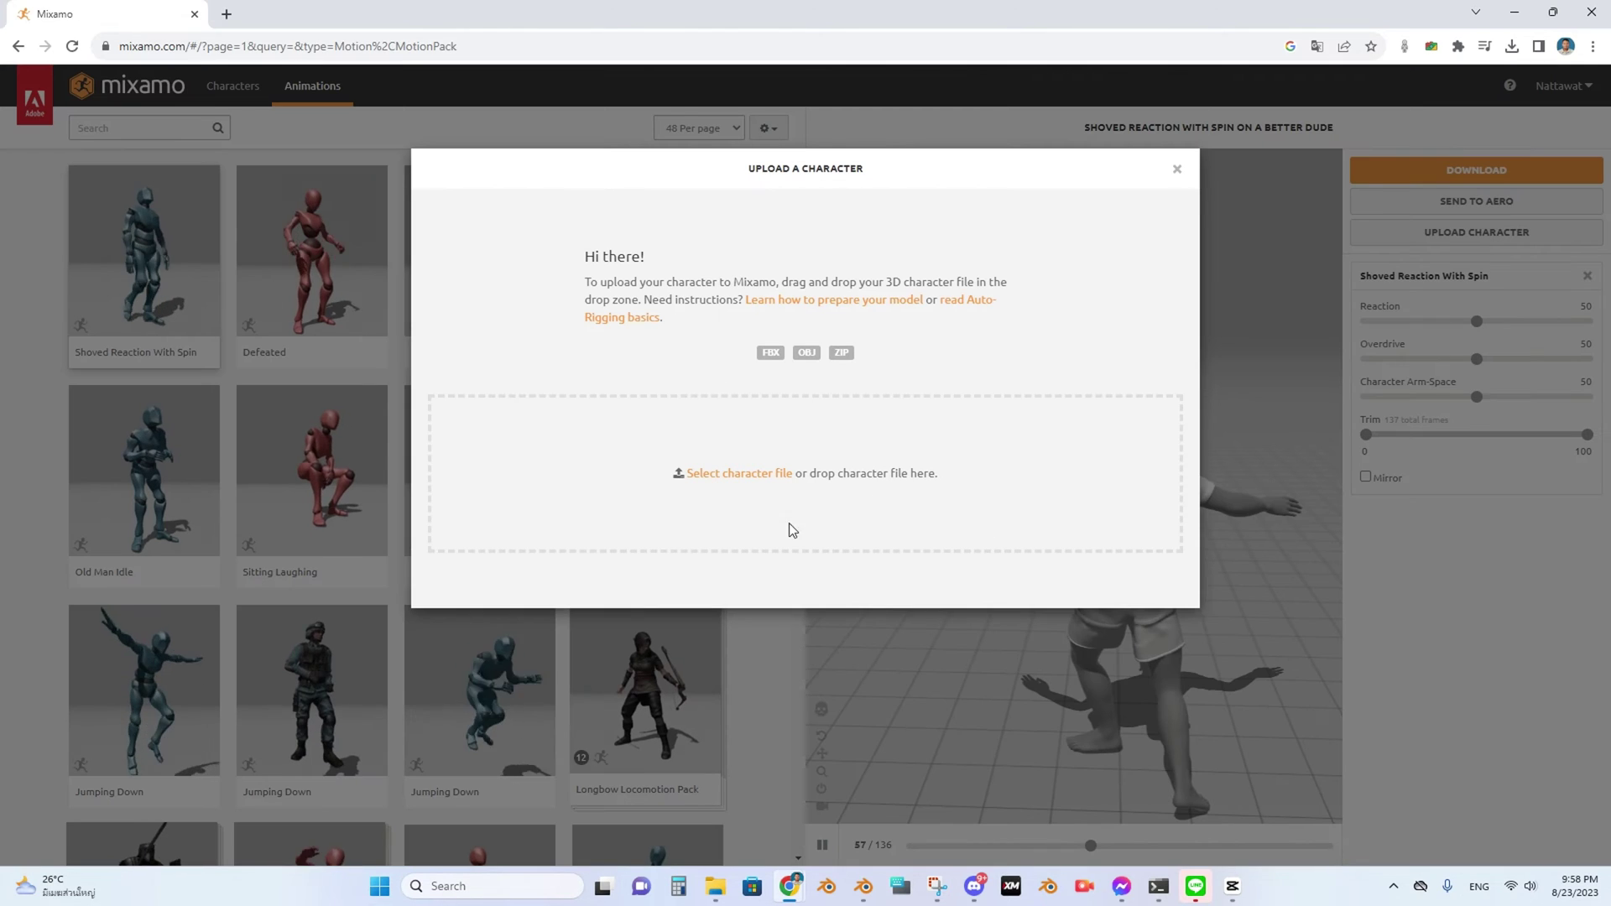
click(752, 471)
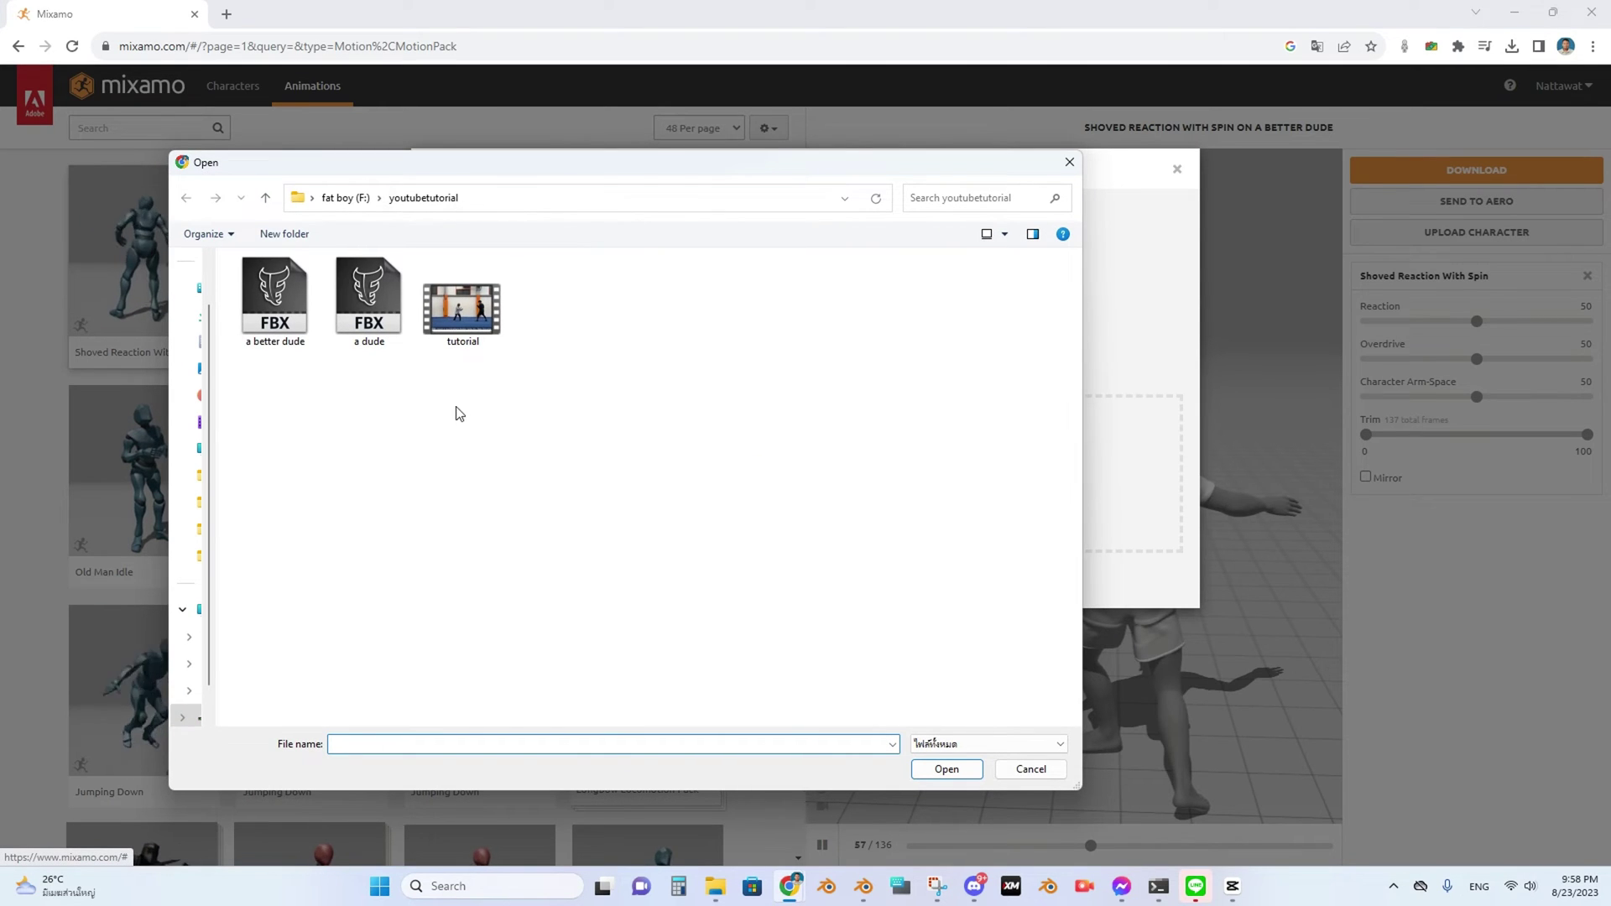
click(273, 327)
click(945, 769)
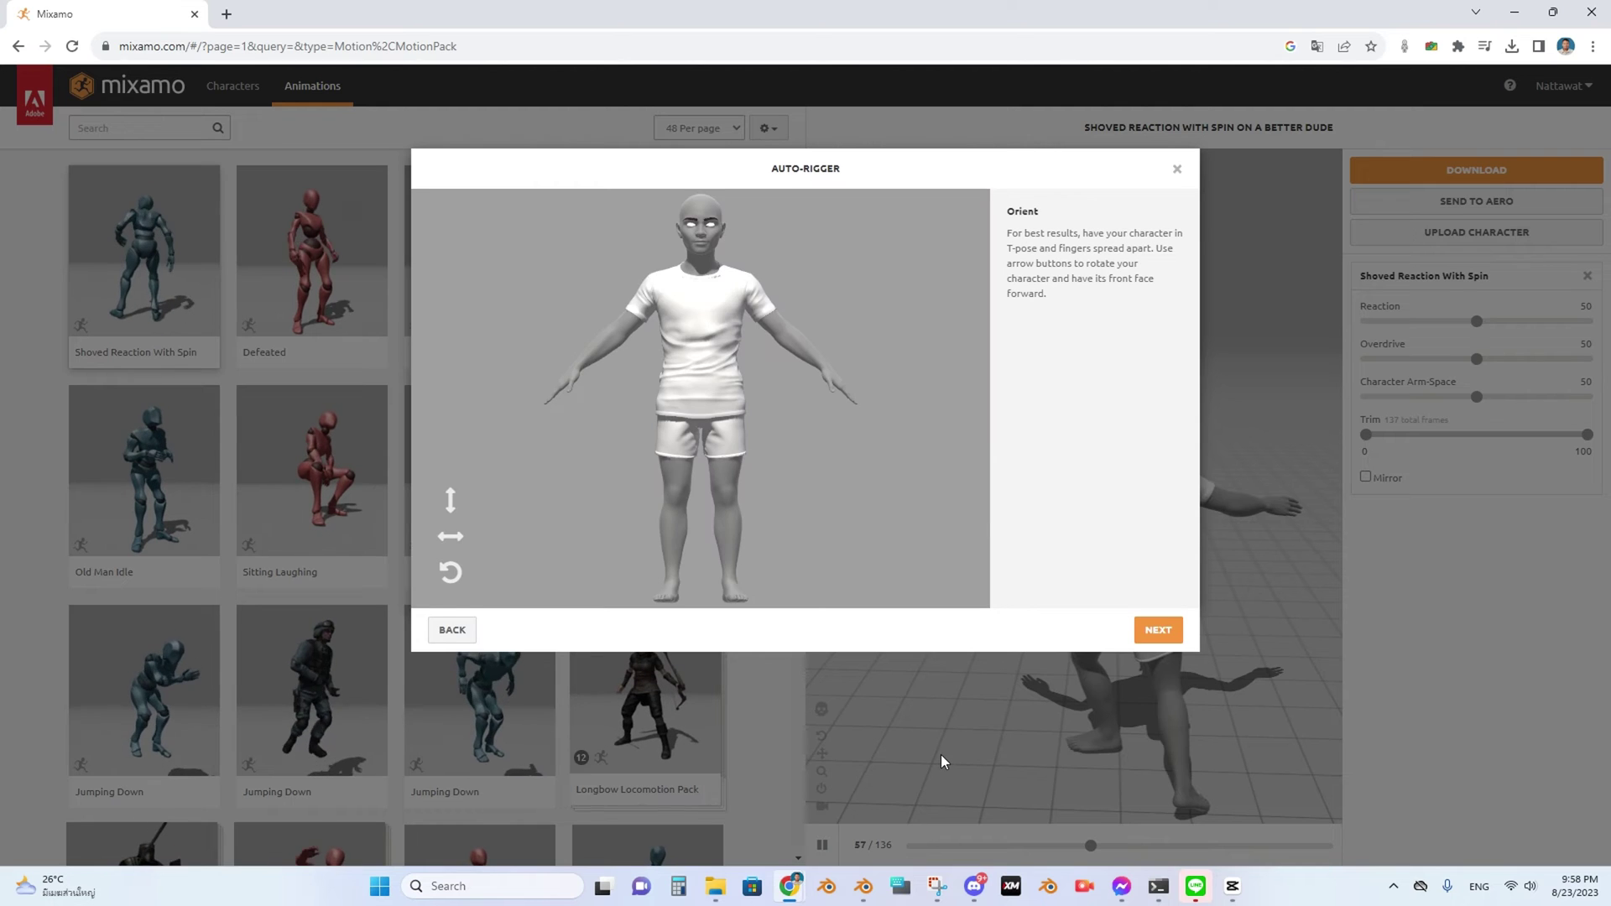
Place the chin, wrist, elbow, knee and groin markers on the model and launch auto-rigging.
click(1157, 630)
drag(503, 404, 702, 255)
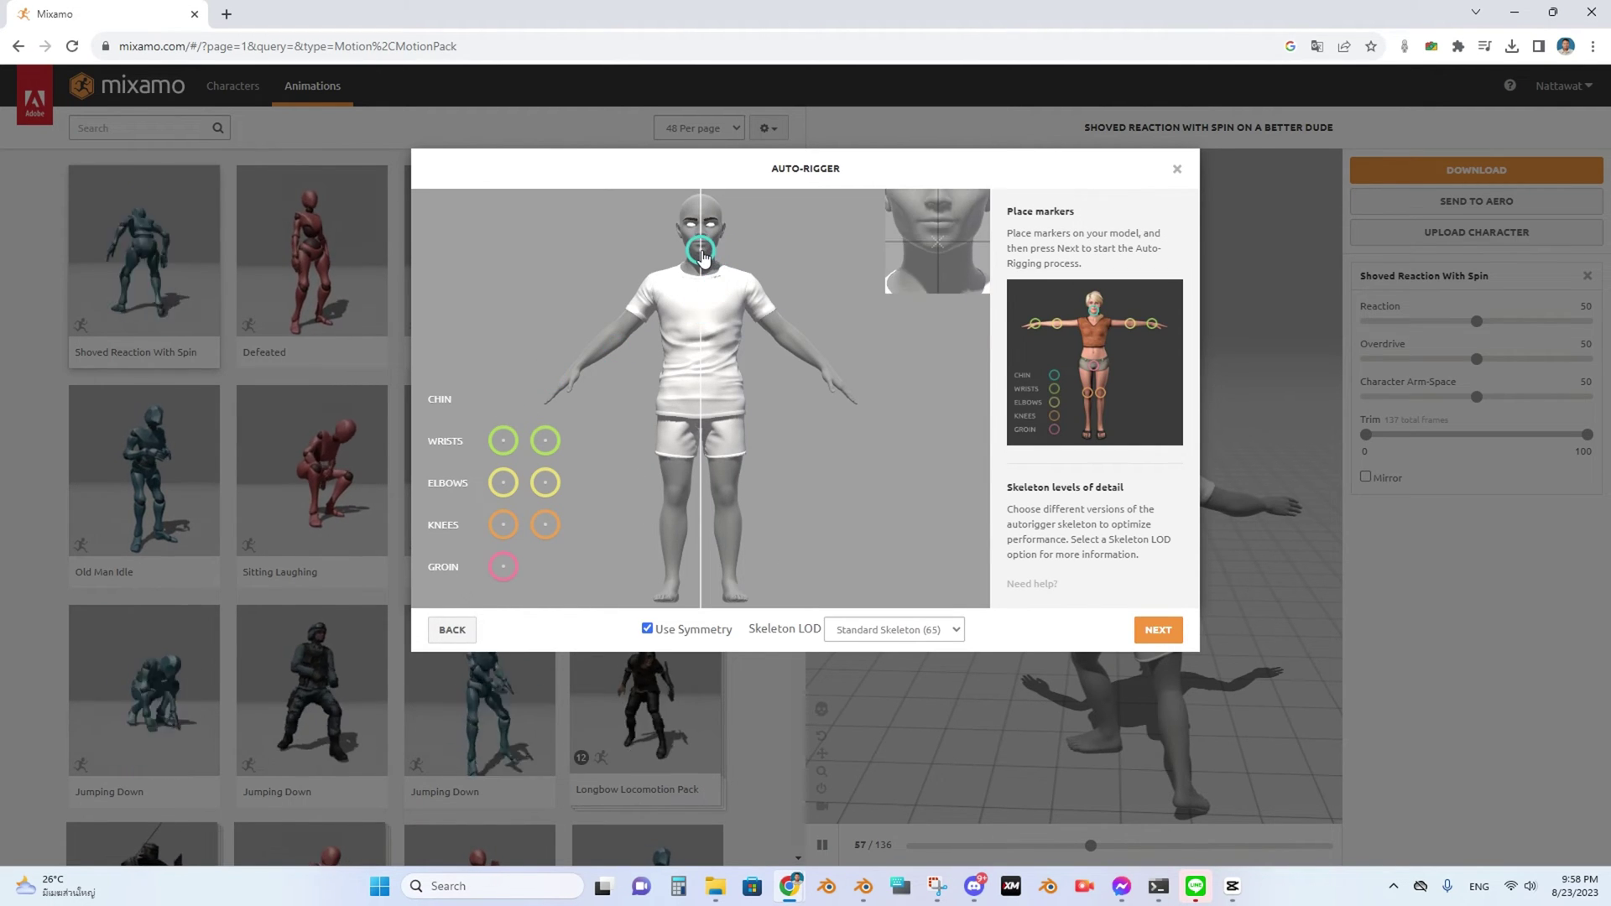
drag(503, 441, 580, 373)
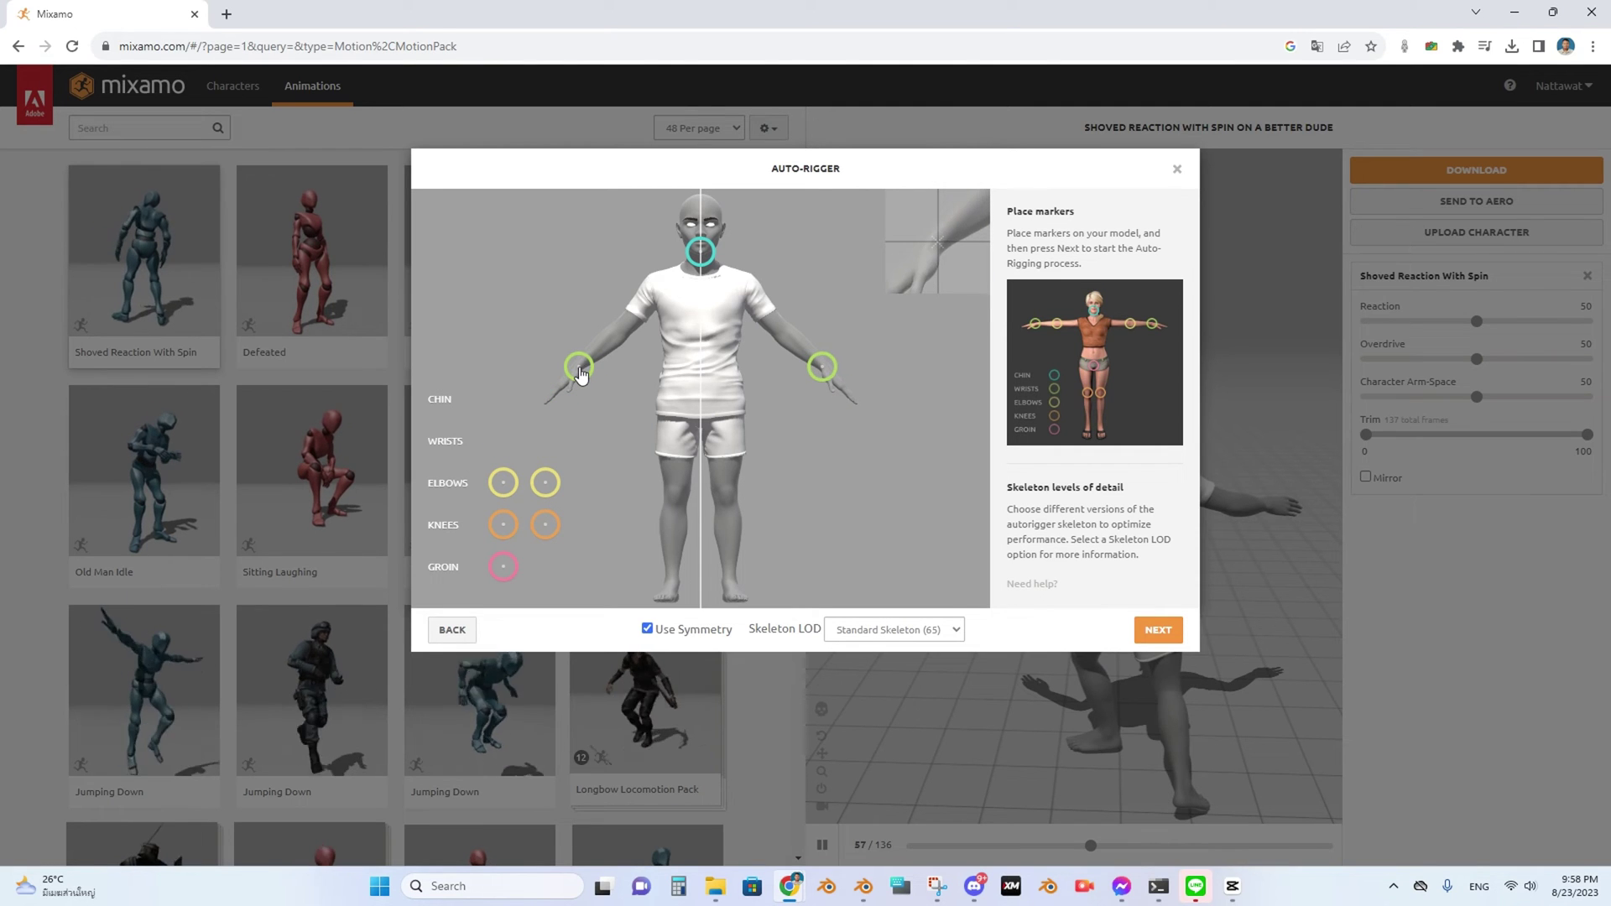
drag(503, 482, 619, 335)
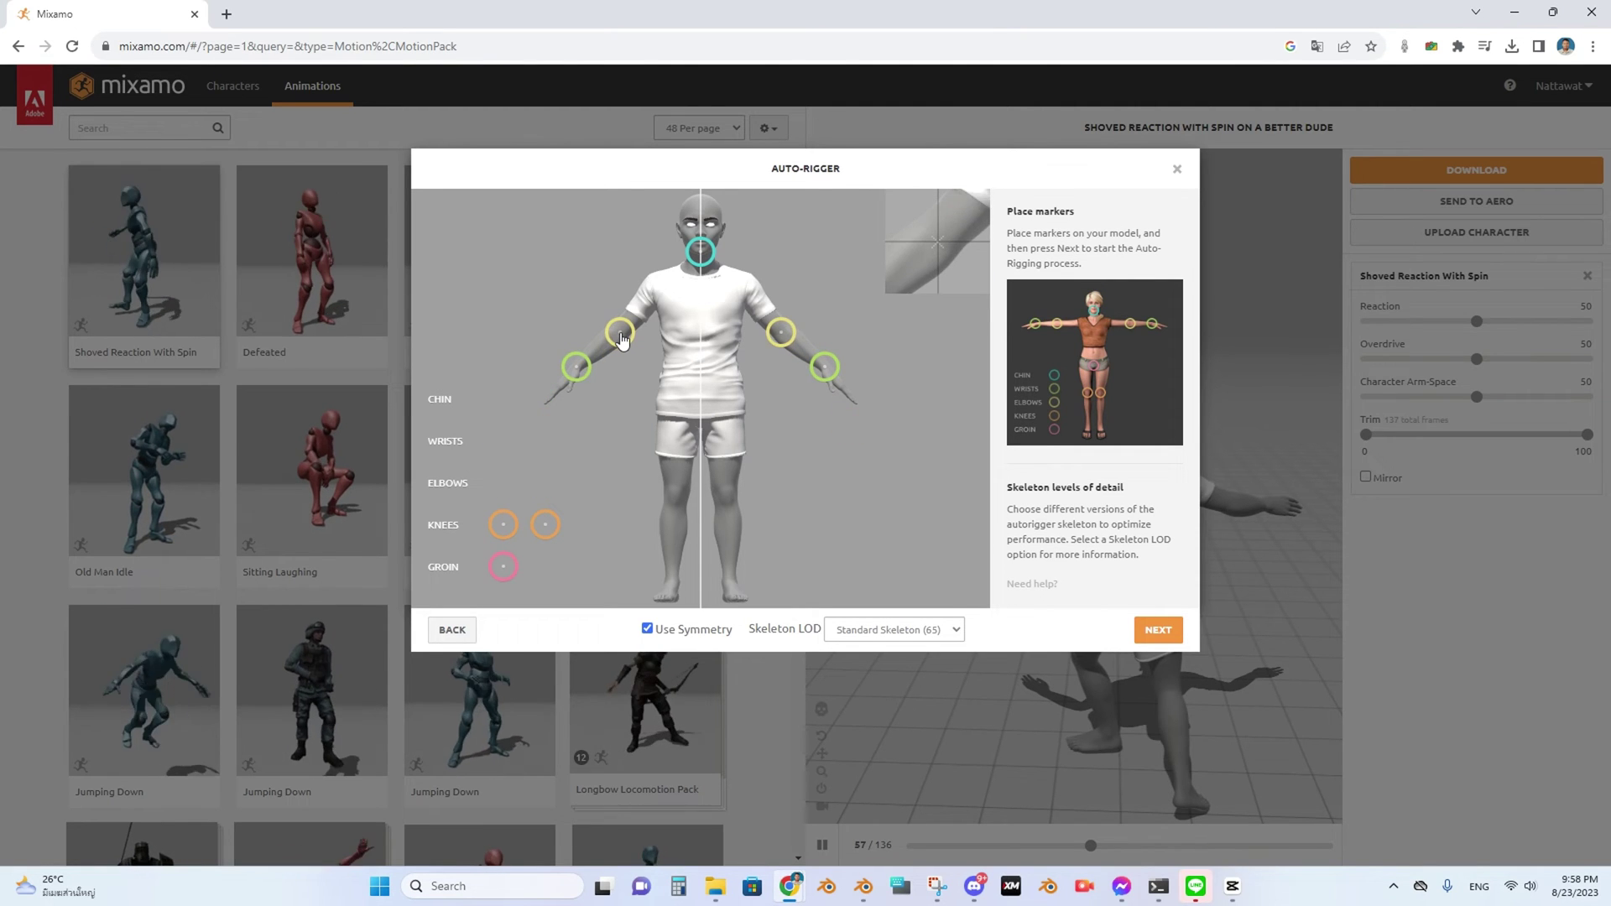
drag(504, 524, 676, 504)
drag(503, 567, 703, 421)
click(1149, 630)
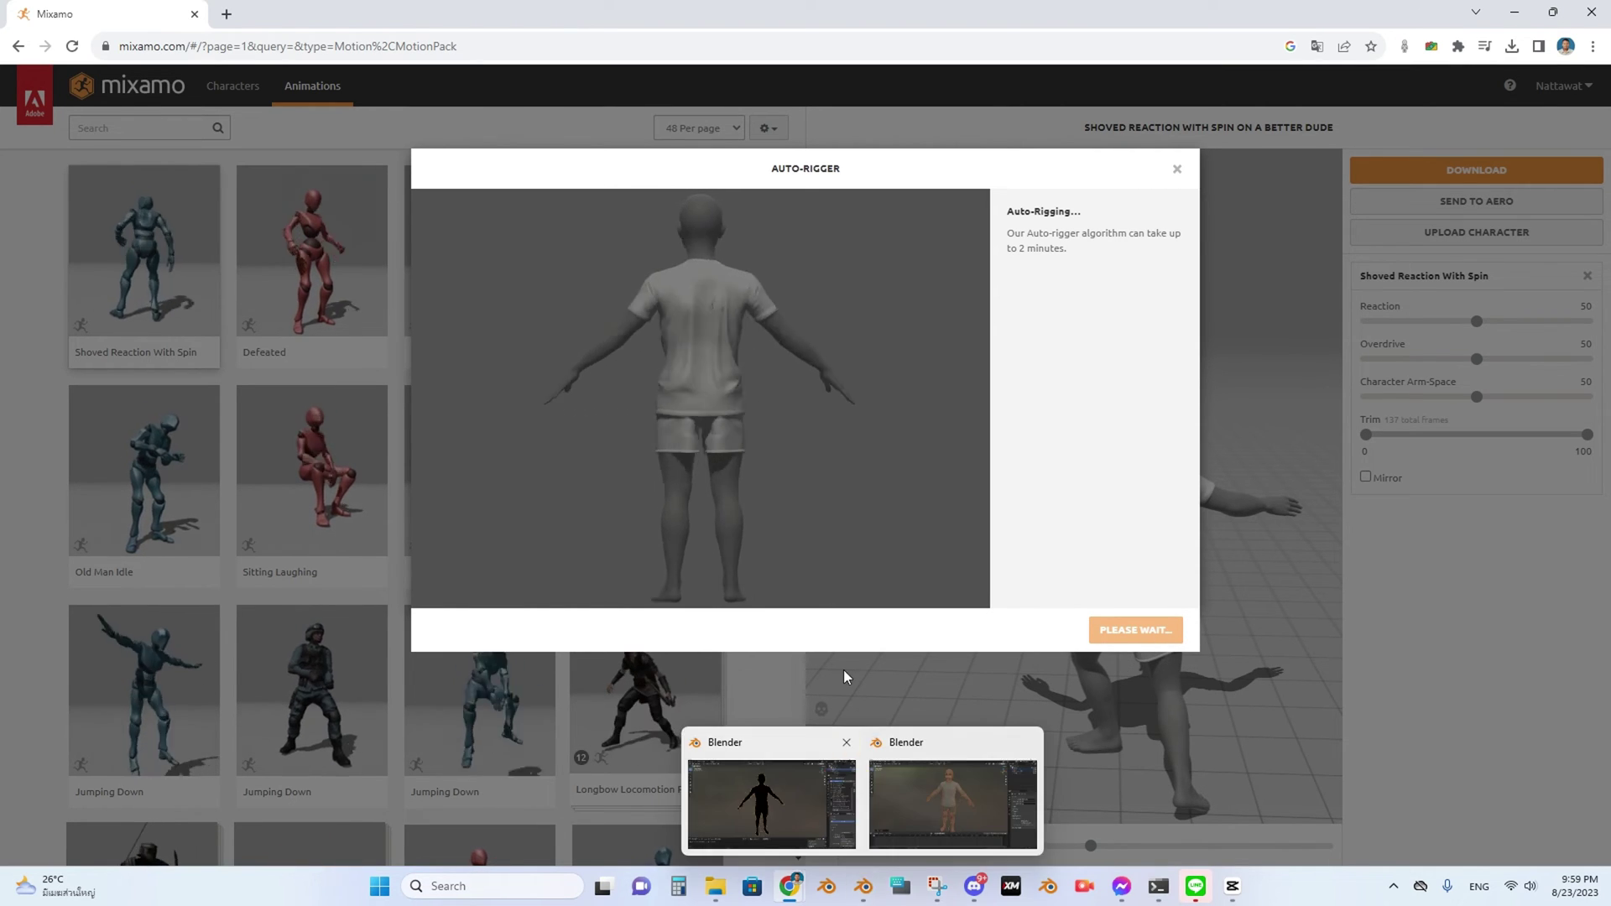
Enlarge the viewport in the textured-character Blender window, then return to Mixamo's auto-rigger.
mouse_move(860, 897)
click(794, 805)
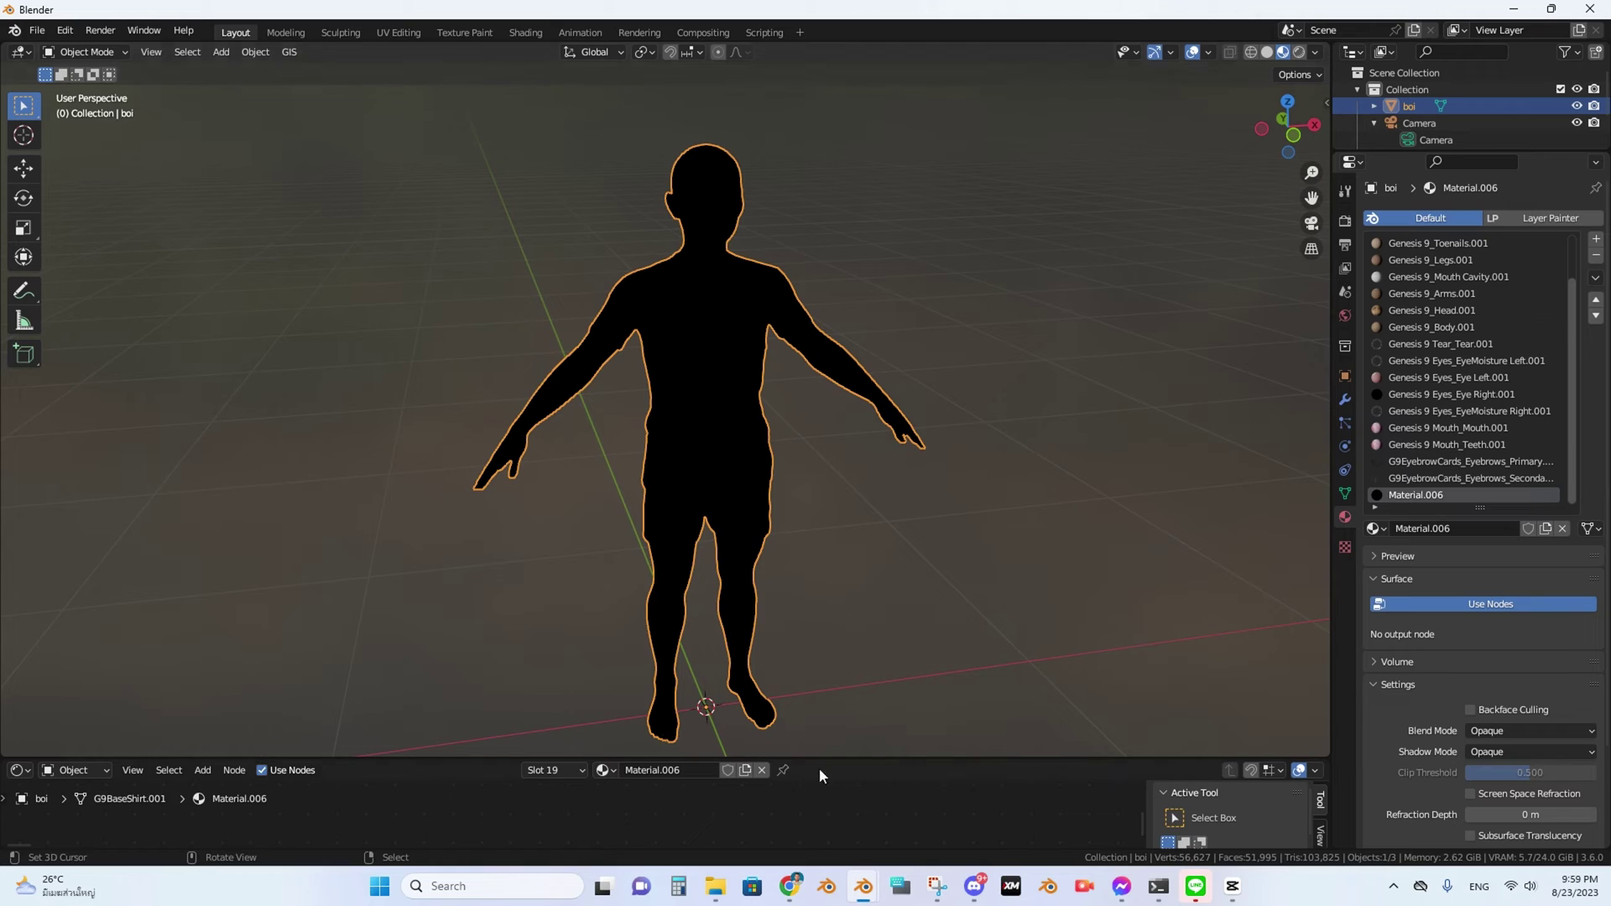
mouse_move(870, 891)
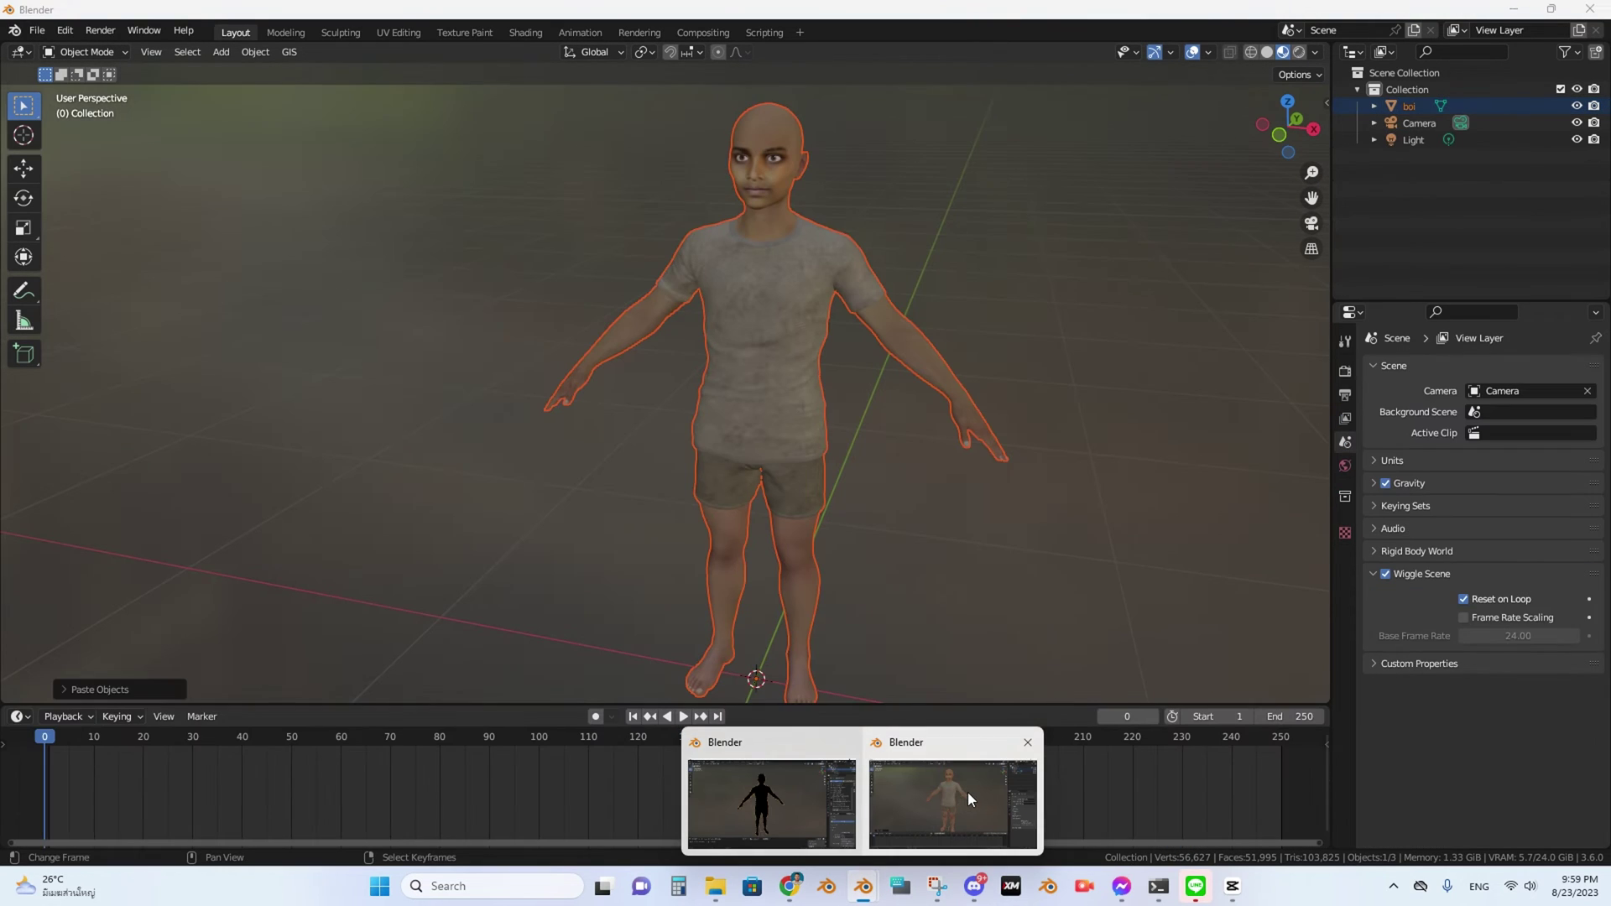
click(968, 792)
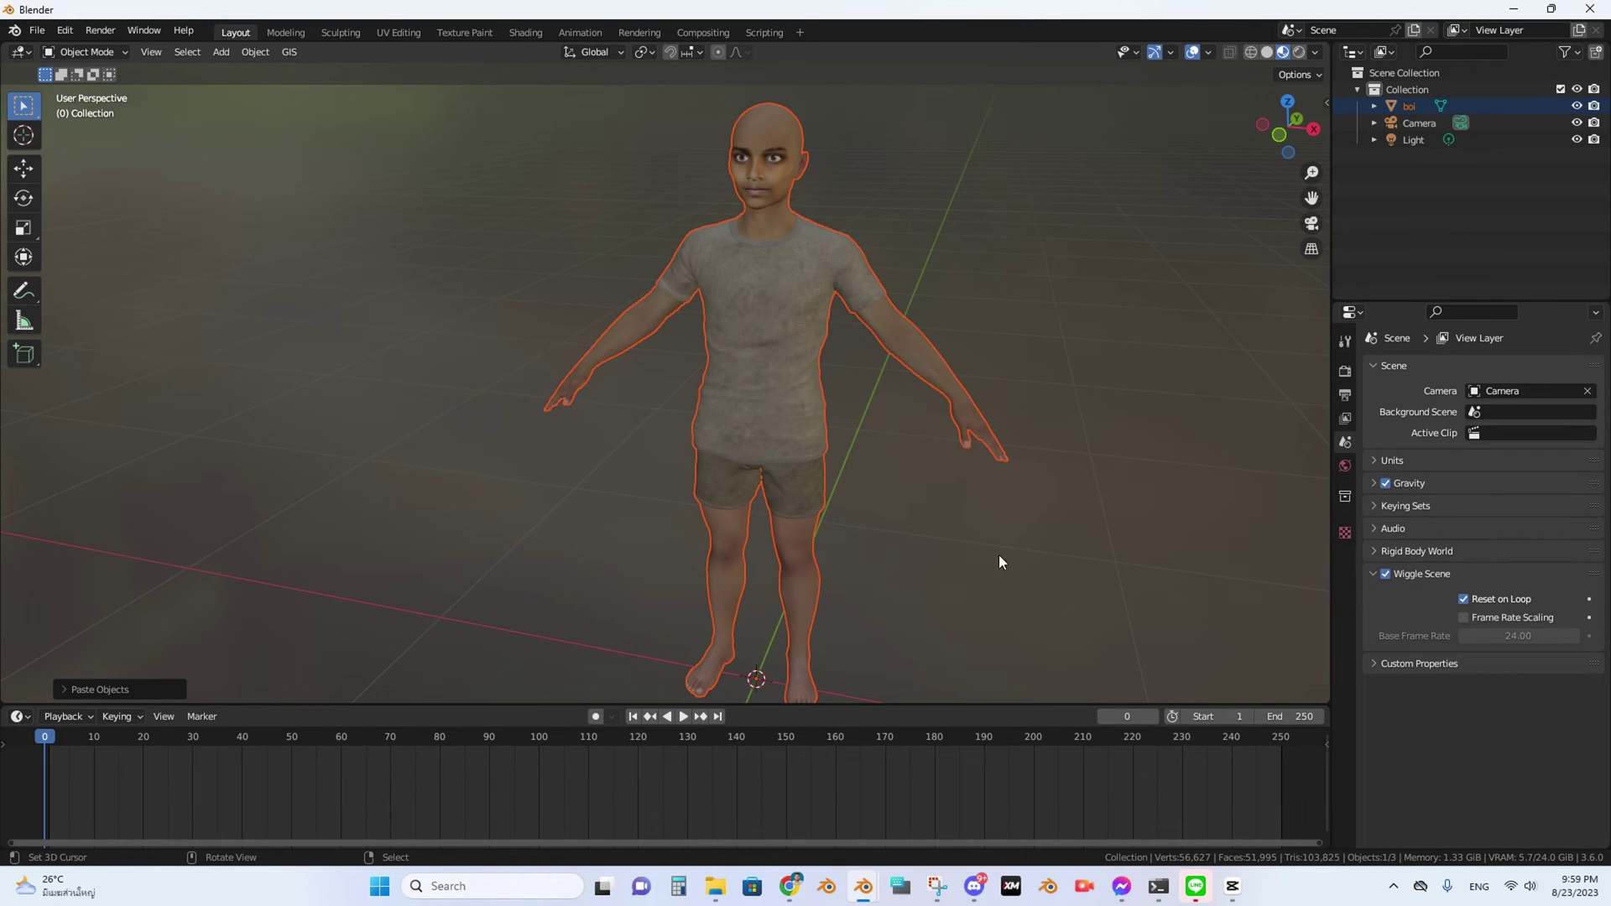
drag(1055, 704, 965, 802)
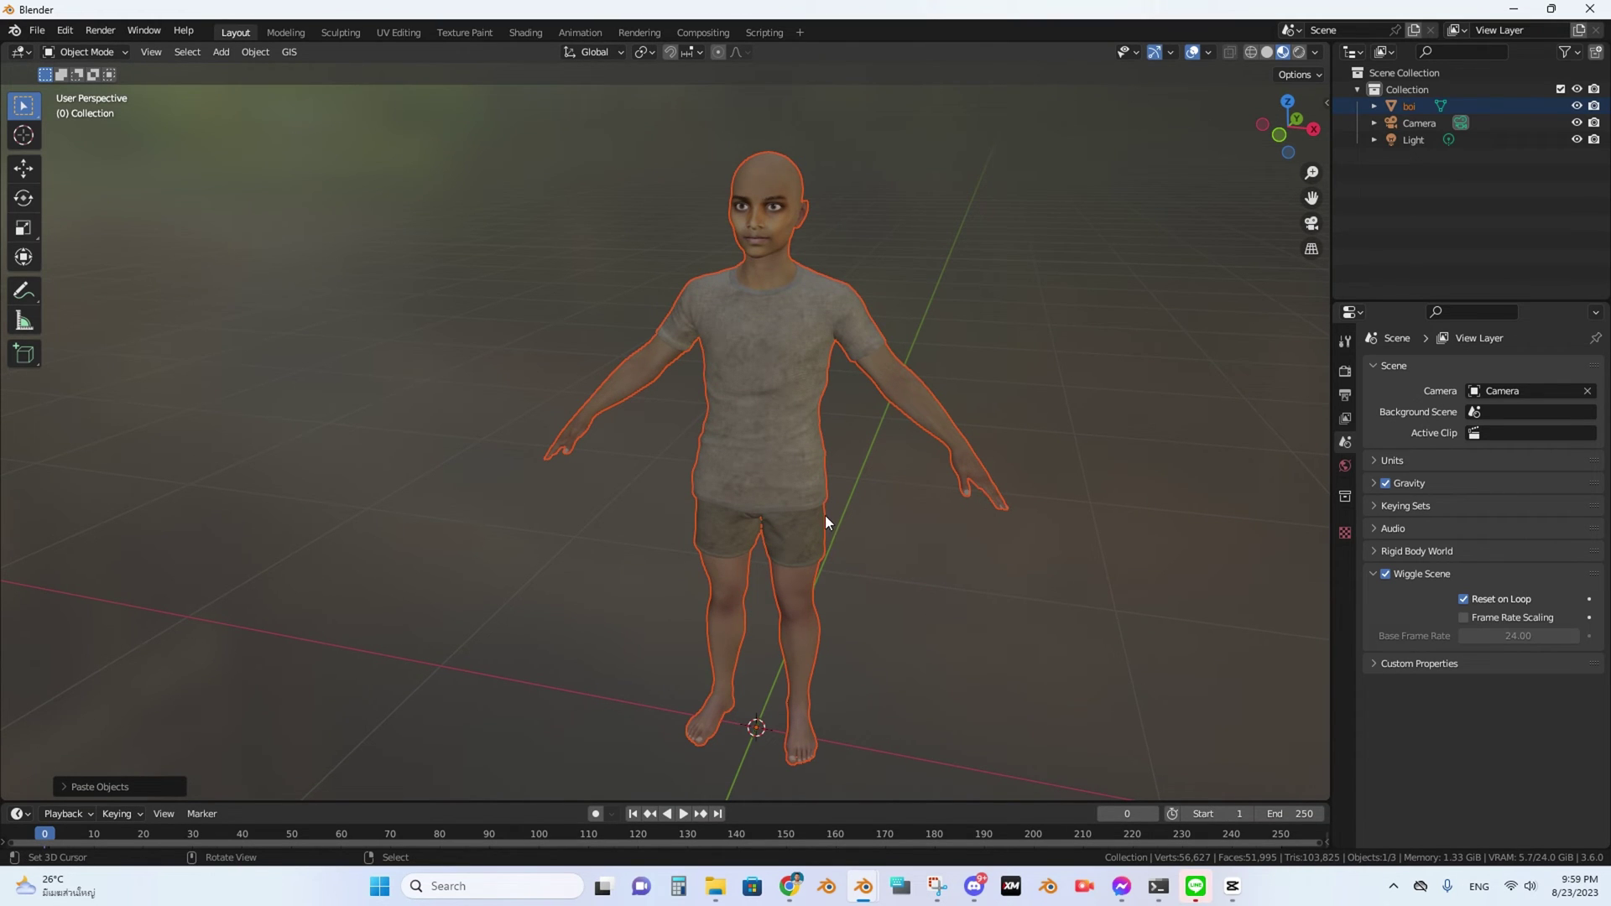
mouse_move(803, 896)
click(867, 803)
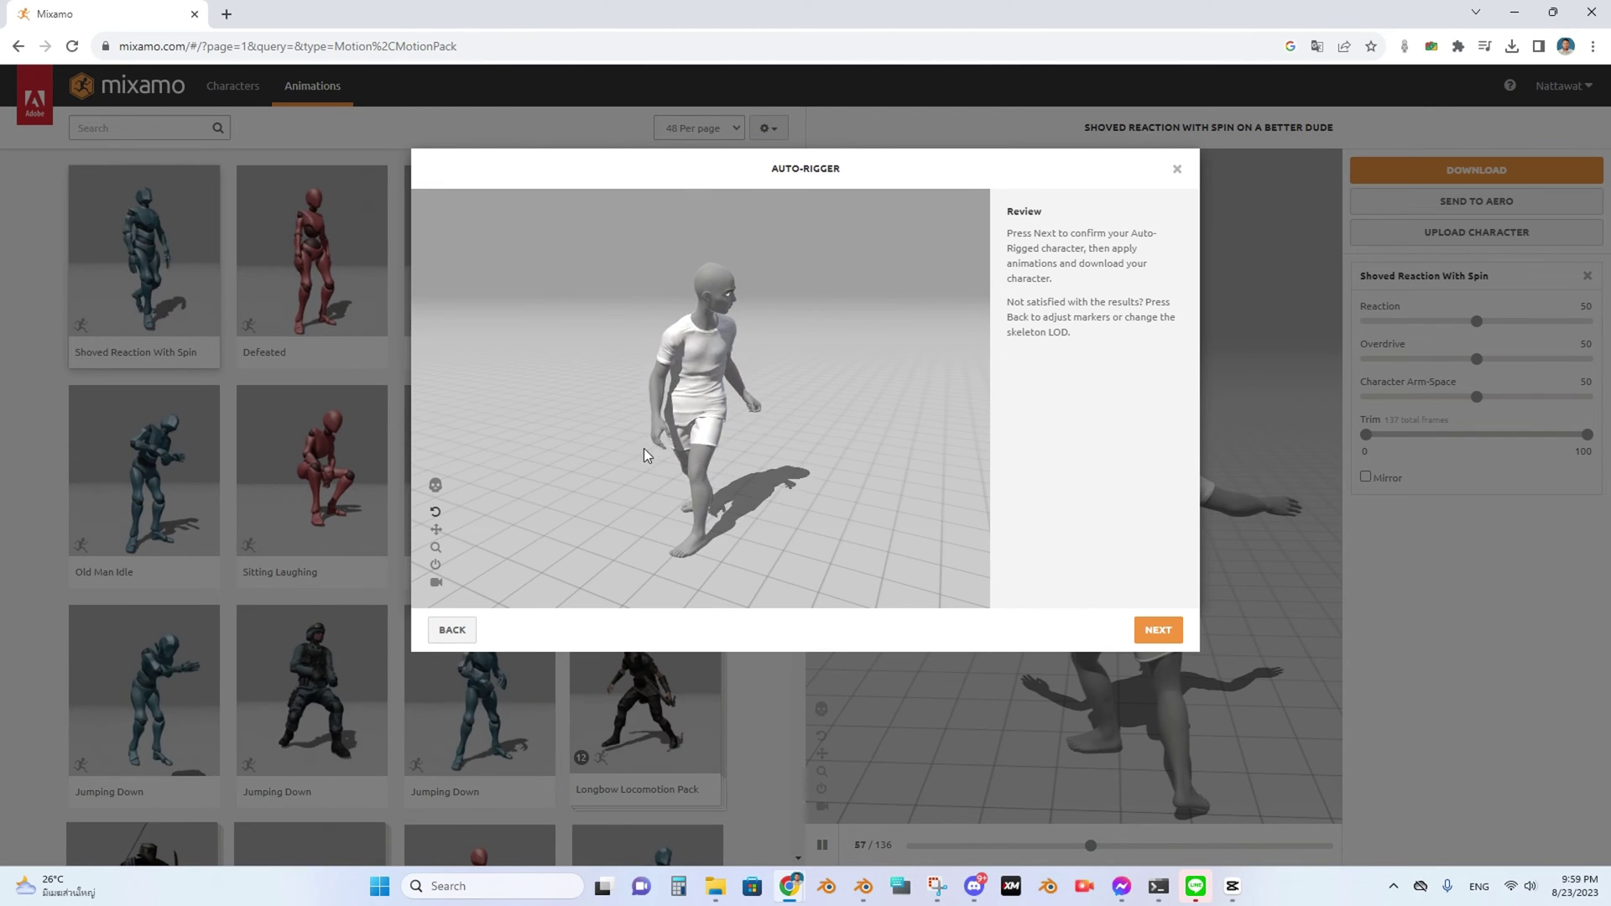
Accept the rig and download Shoved Reaction With Spin as FBX with skin into fbxtest.
click(1158, 629)
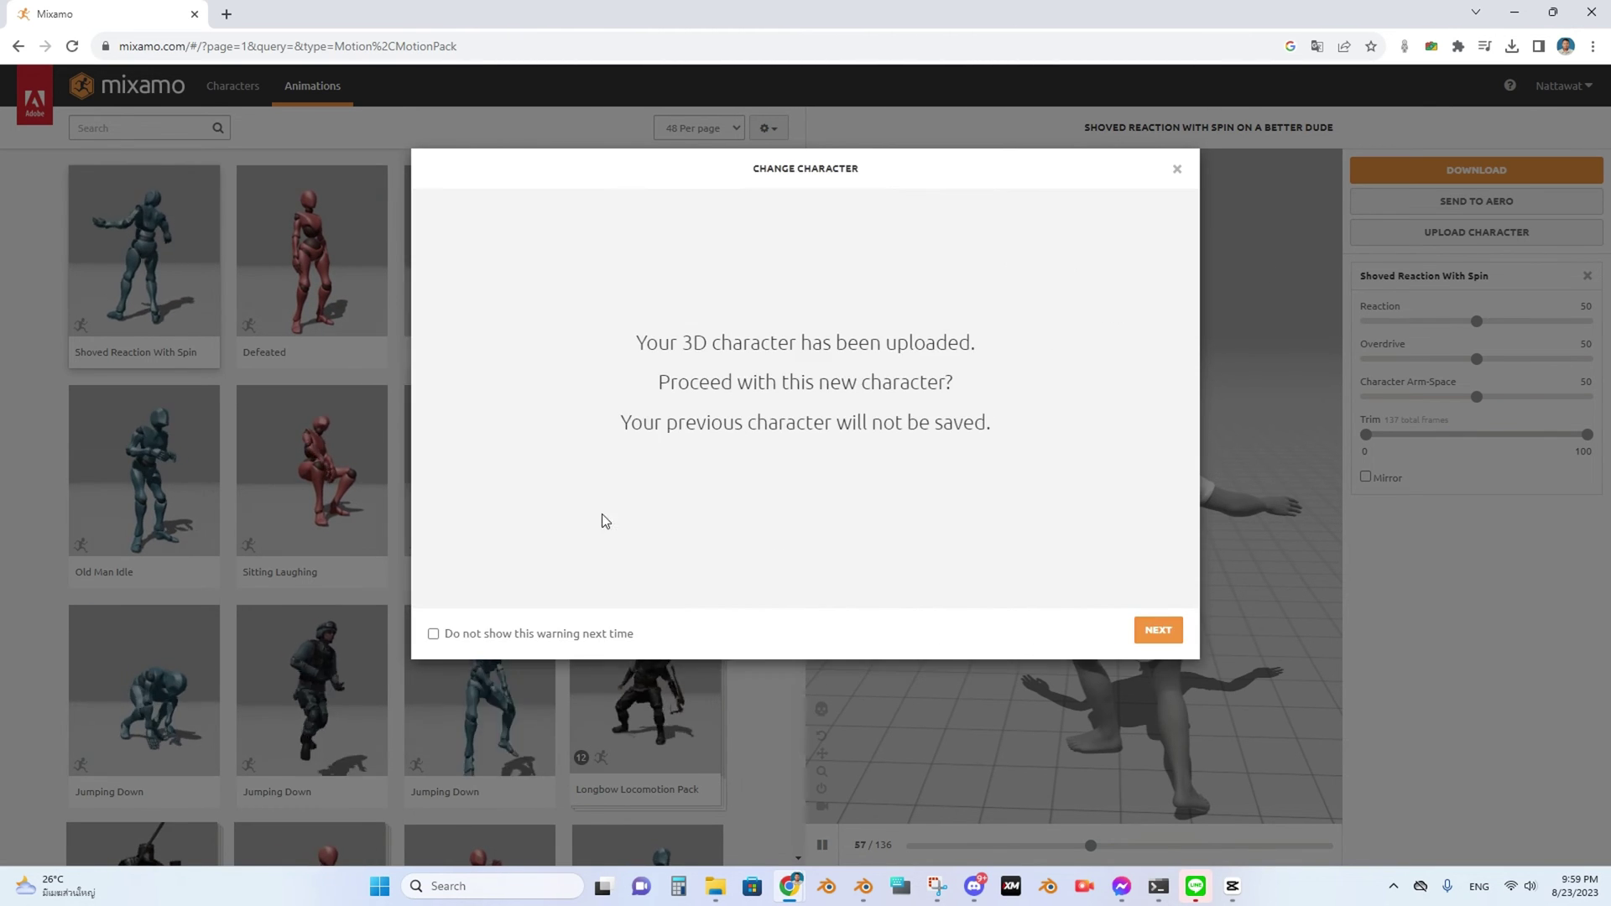
click(1158, 630)
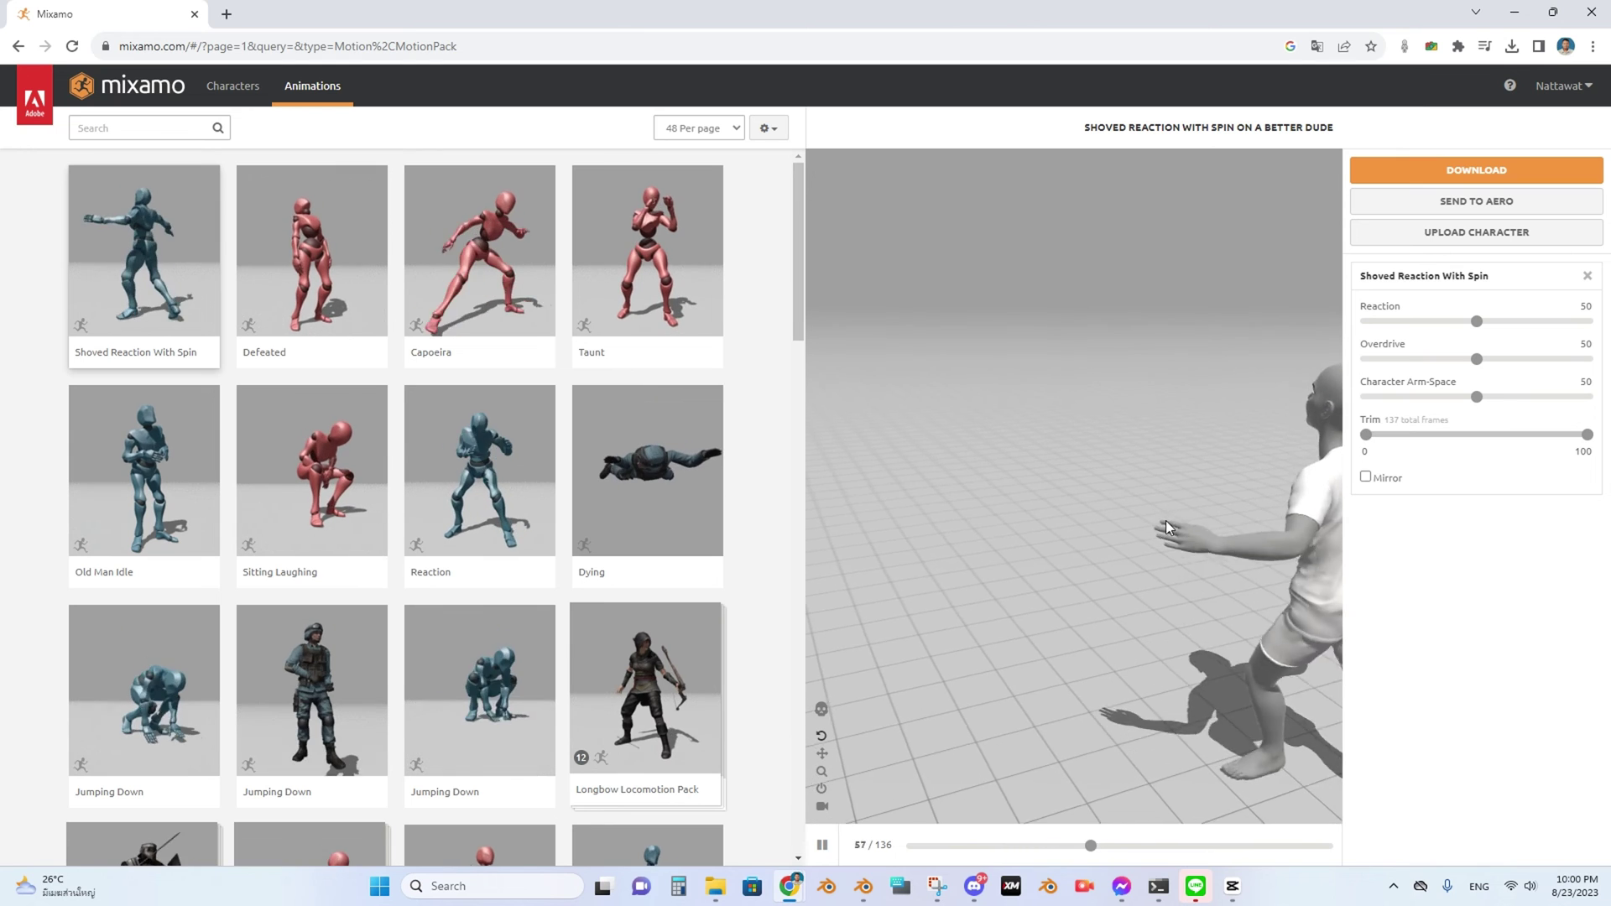
click(1478, 169)
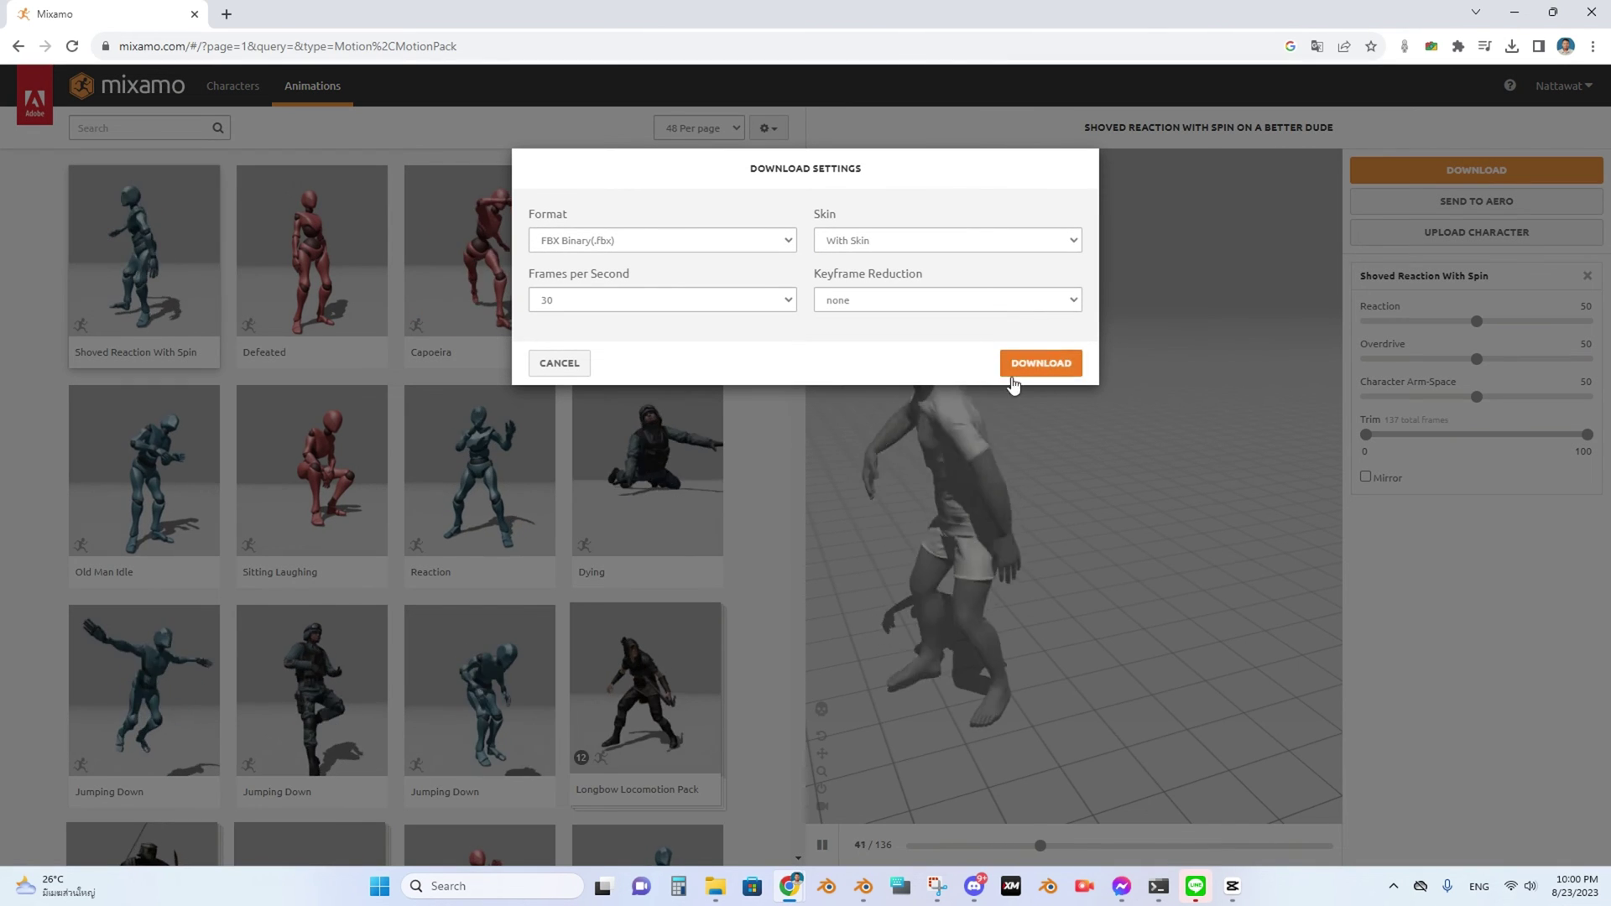
click(1035, 368)
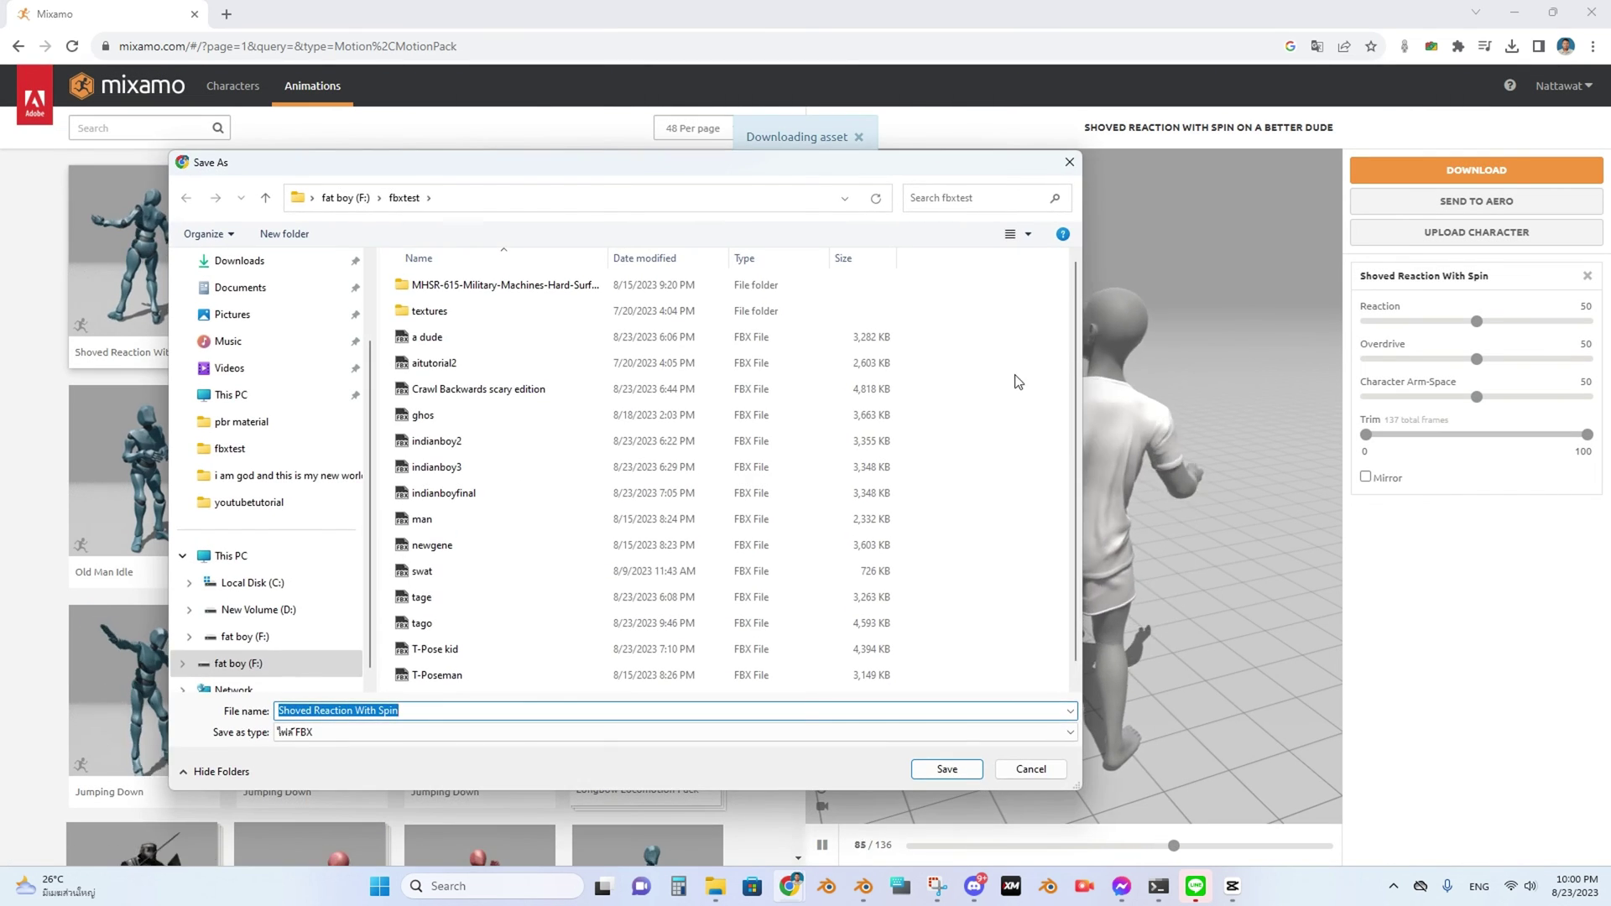
click(940, 772)
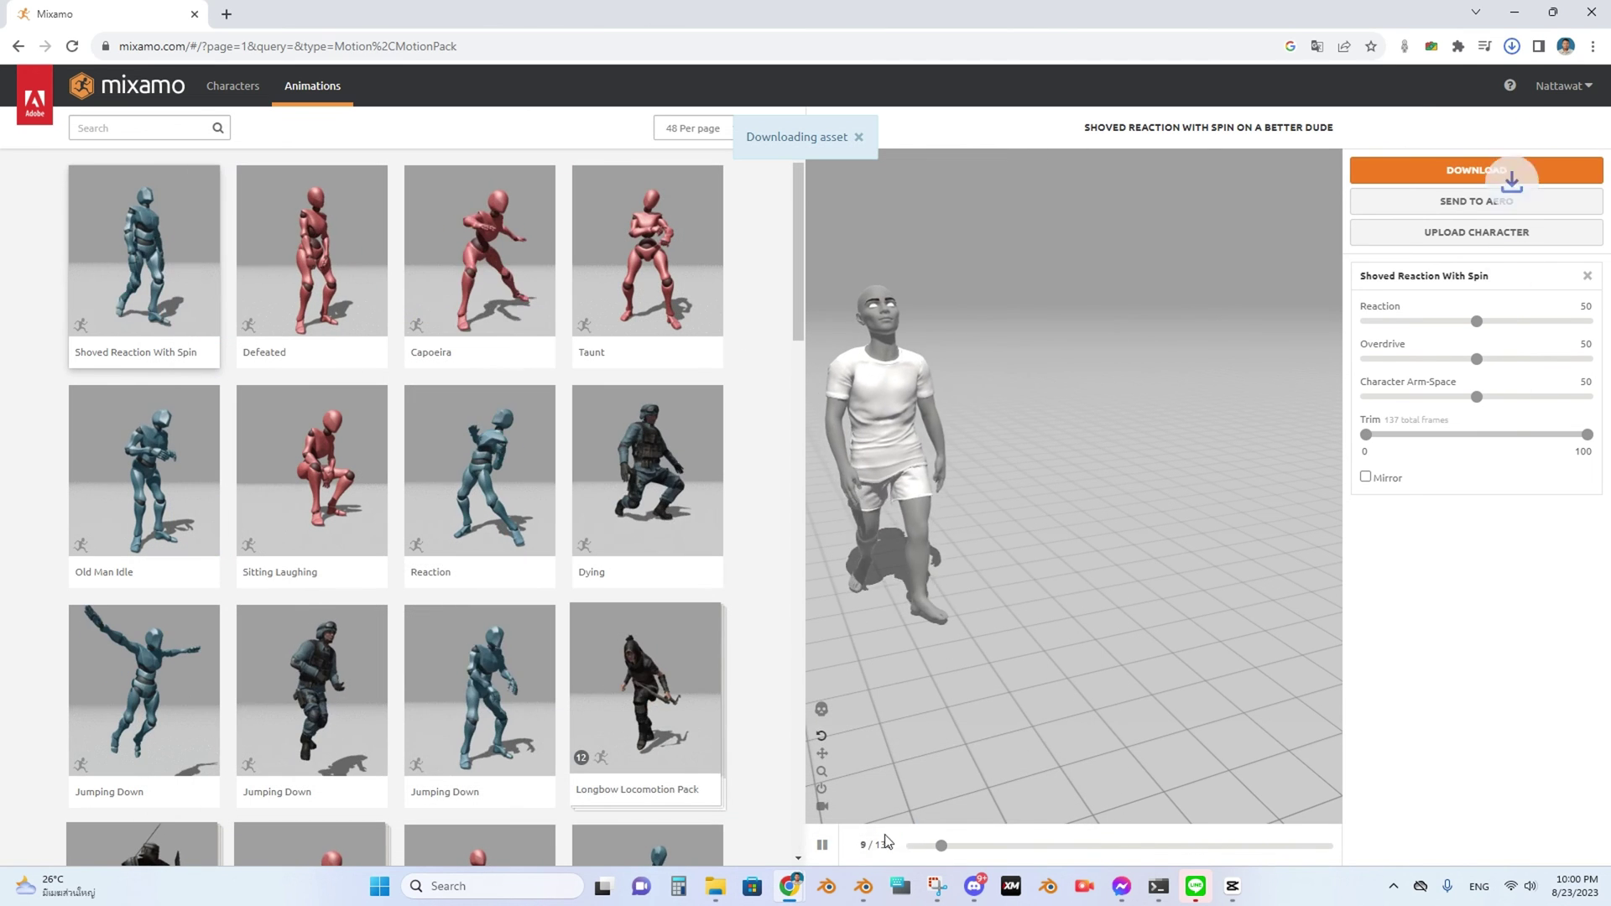
Bring up Blender's import format list in the textured-character window.
mouse_move(864, 886)
click(993, 839)
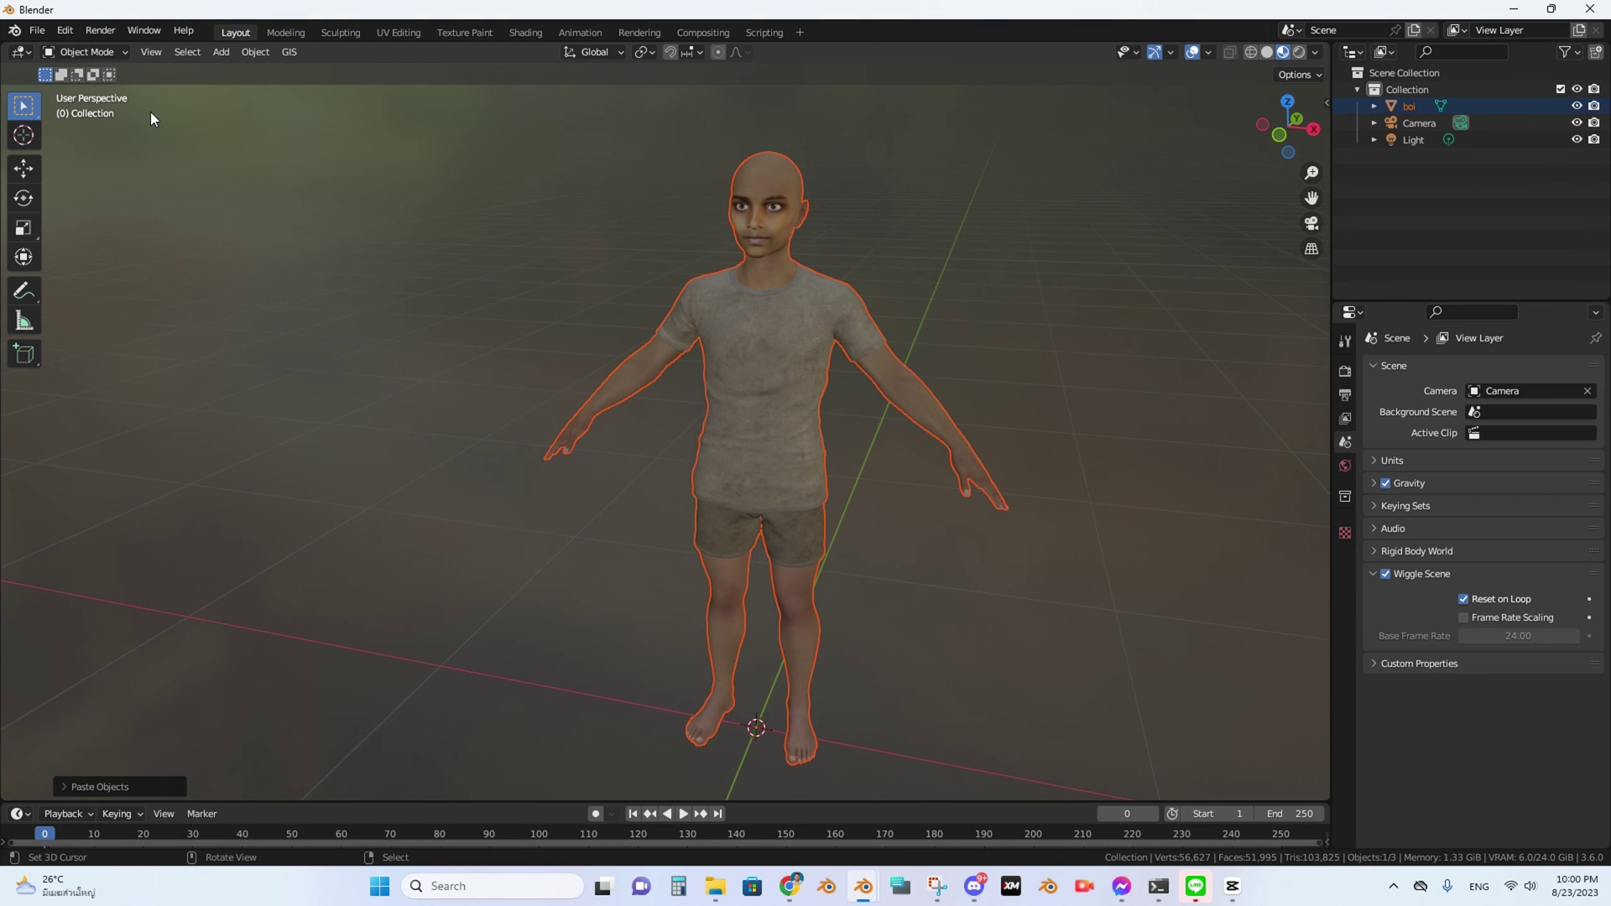
click(39, 32)
mouse_move(88, 260)
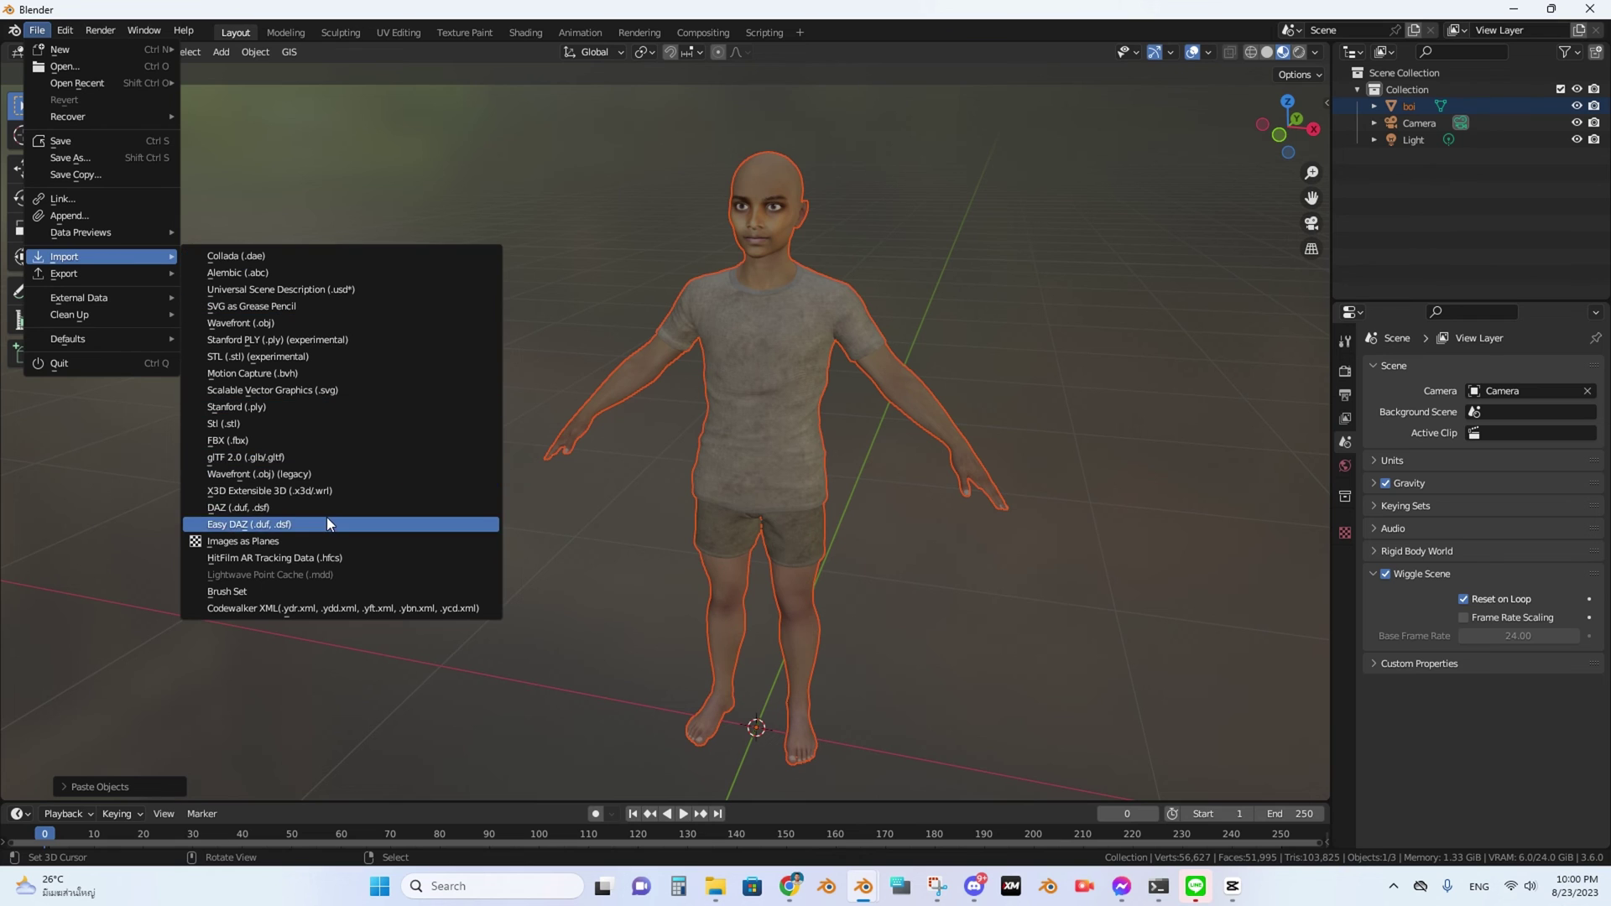